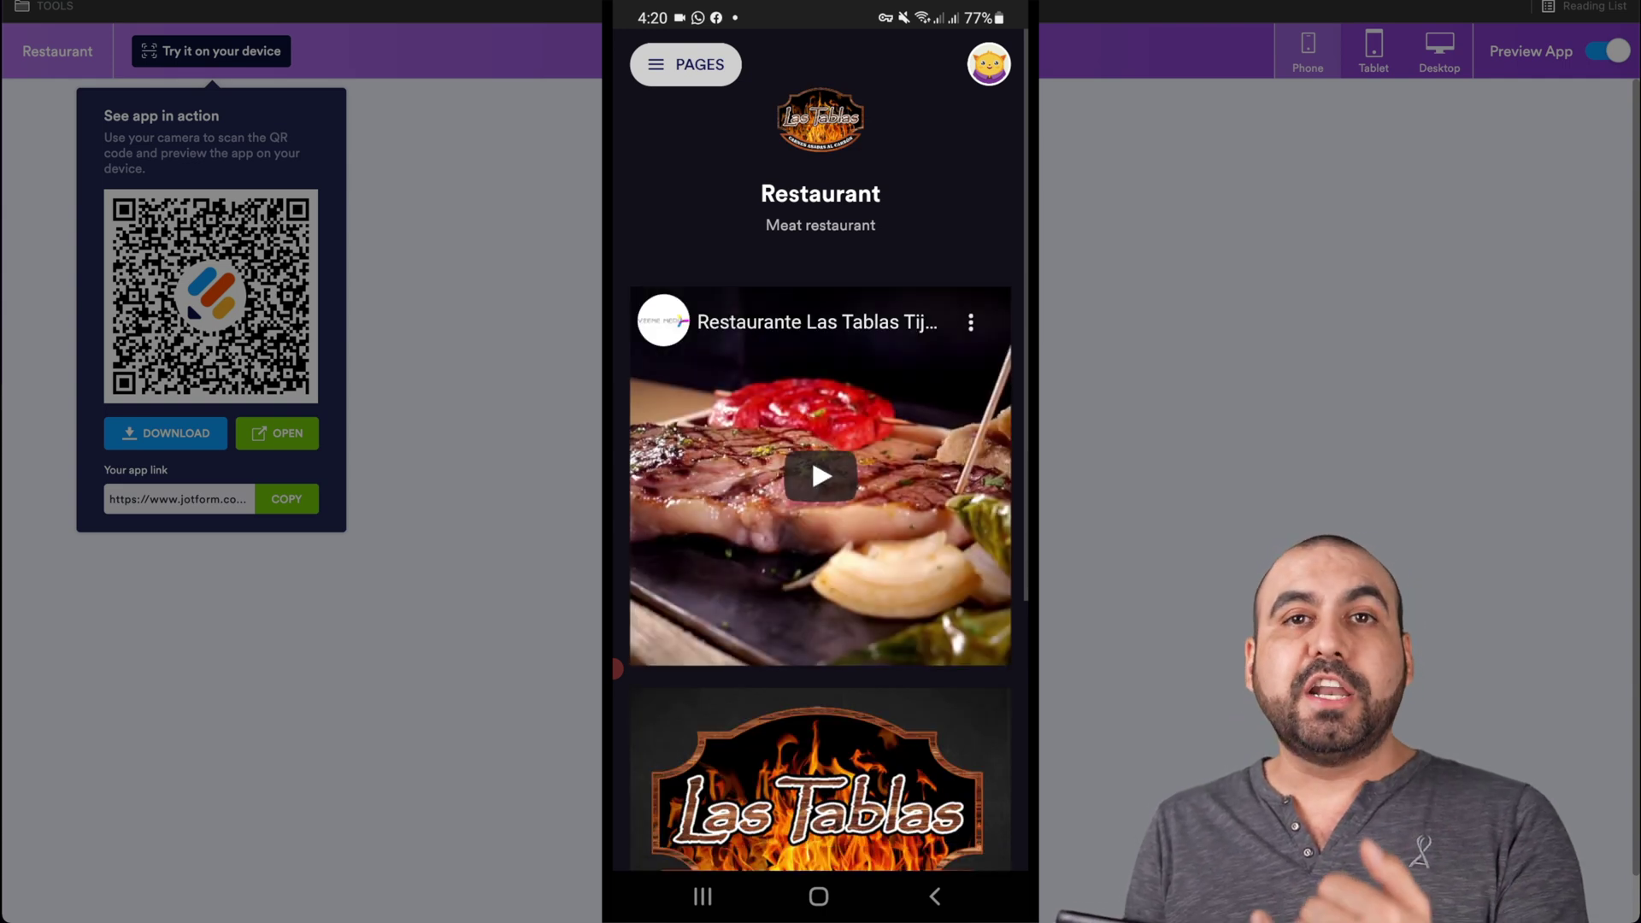
scroll(821, 514, "down", 5)
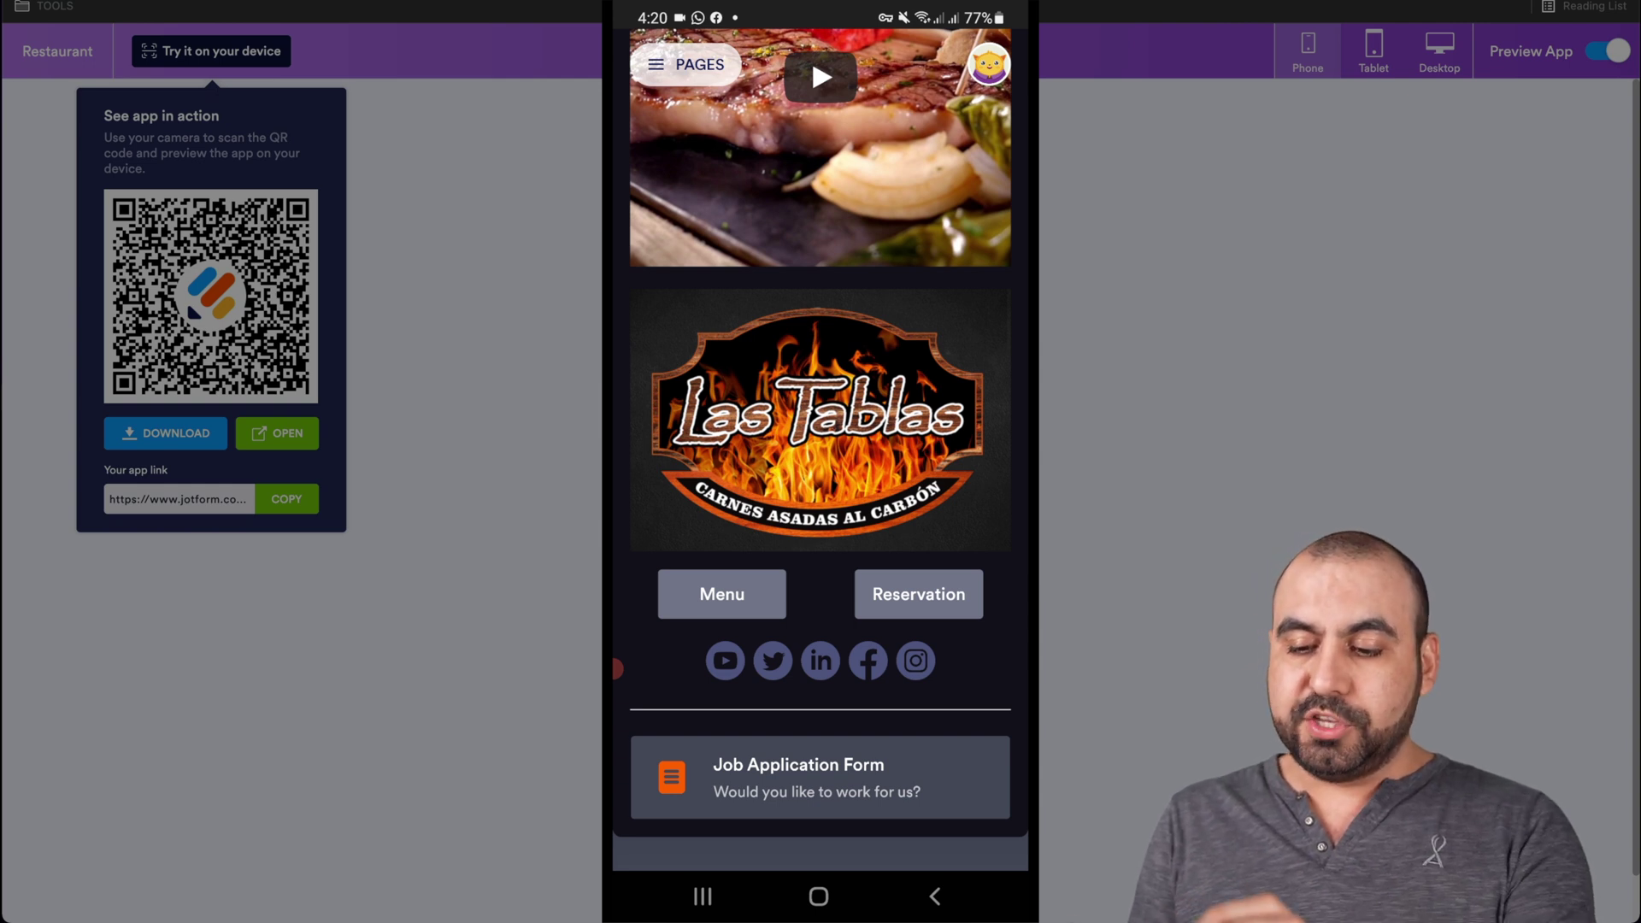
Step: On the phone, open the Job Application Form's fill out, submissions and draft options
left_click(820, 777)
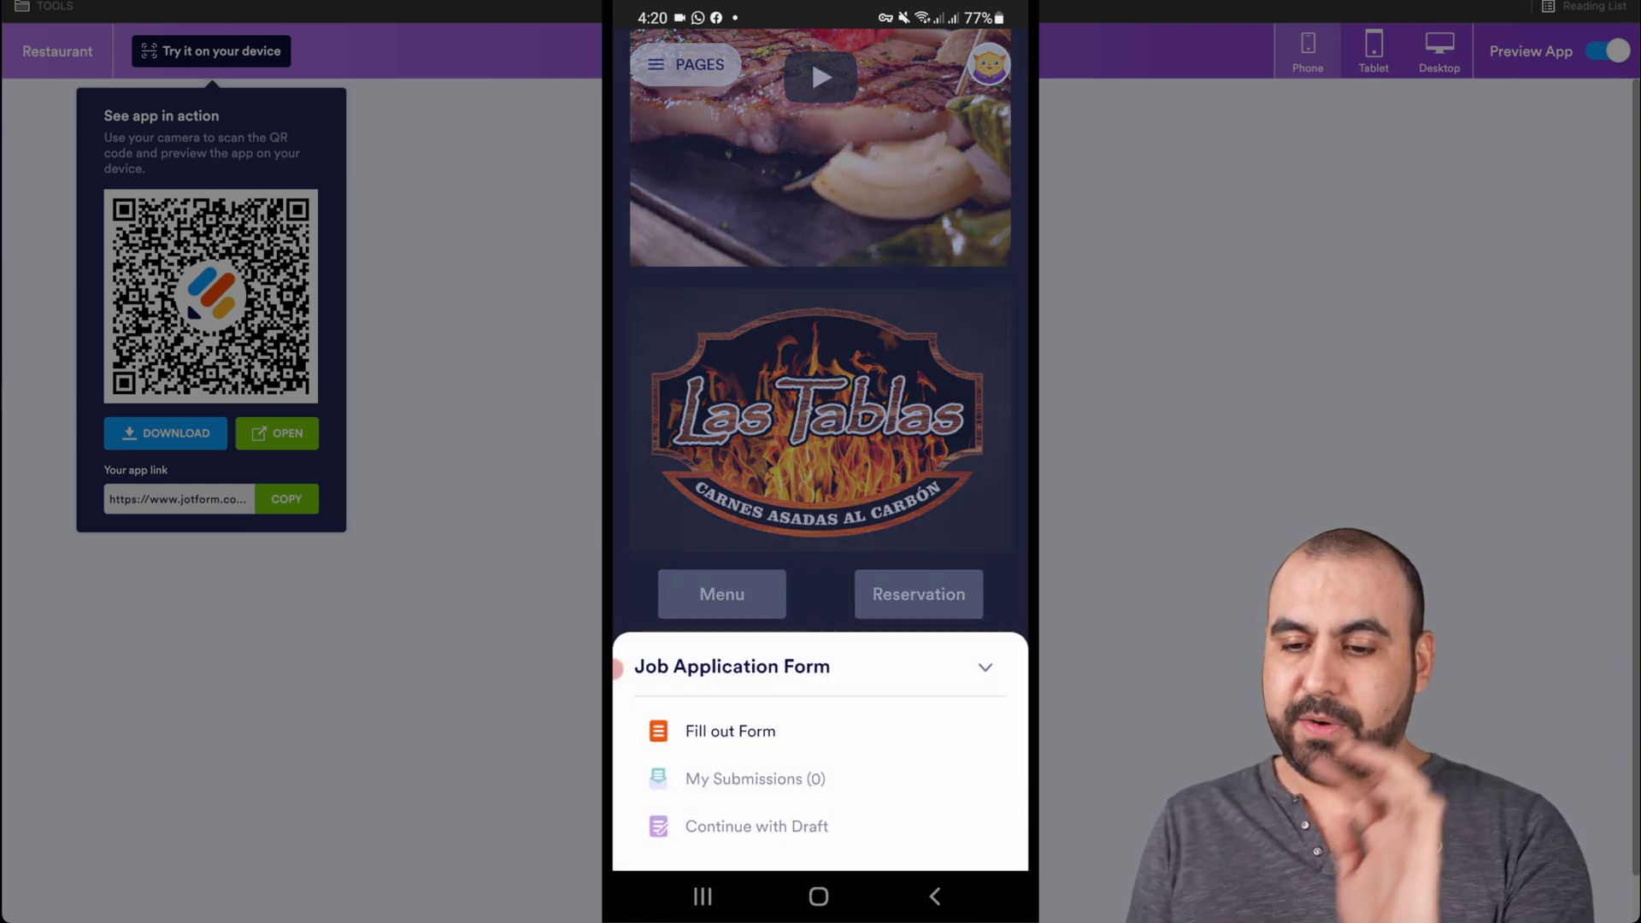
Step: Start filling out the Job Application Form, go back home, then open the MENU page
left_click(730, 731)
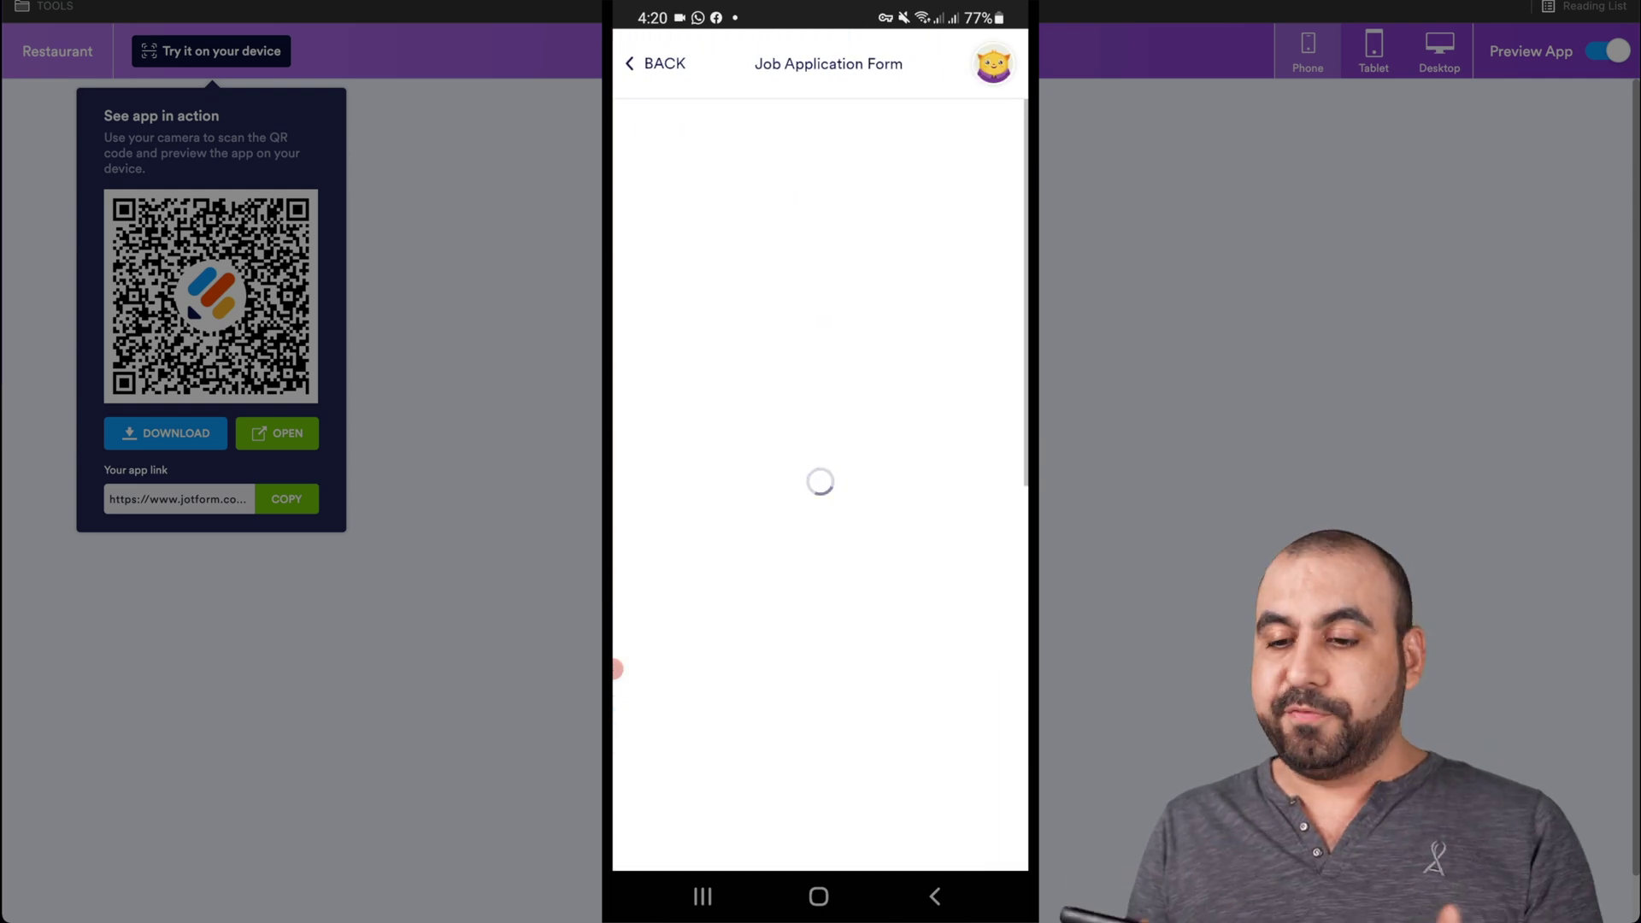
scroll(821, 513, "down", 5)
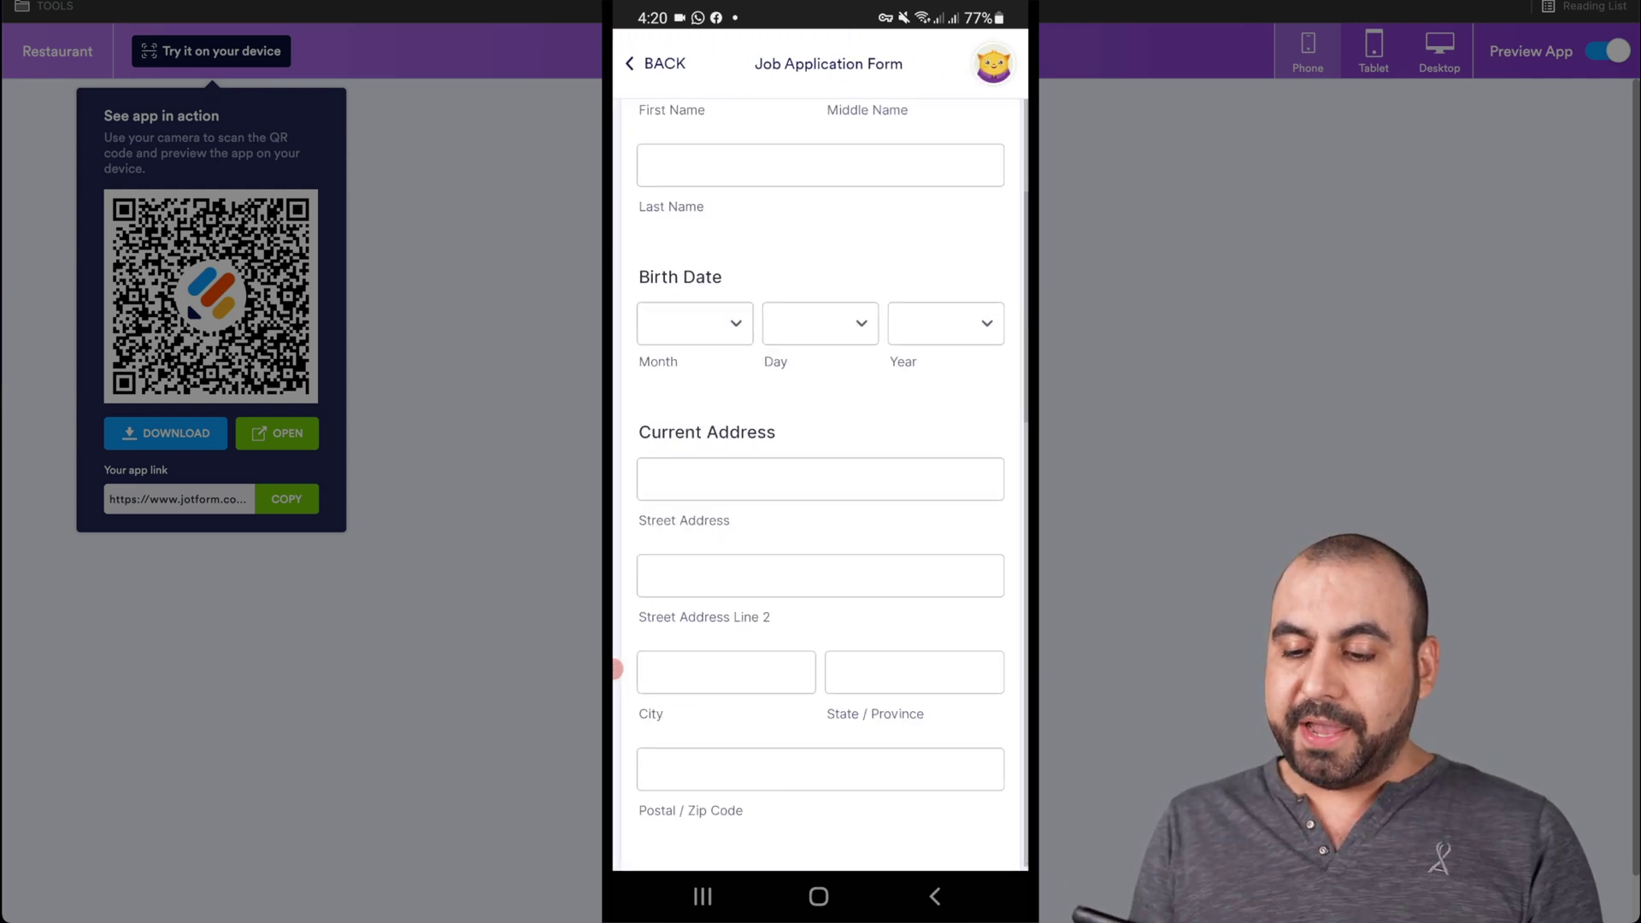
scroll(821, 513, "down", 5)
scroll(821, 513, "down", 5)
scroll(821, 513, "down", 5)
scroll(821, 513, "down", 2)
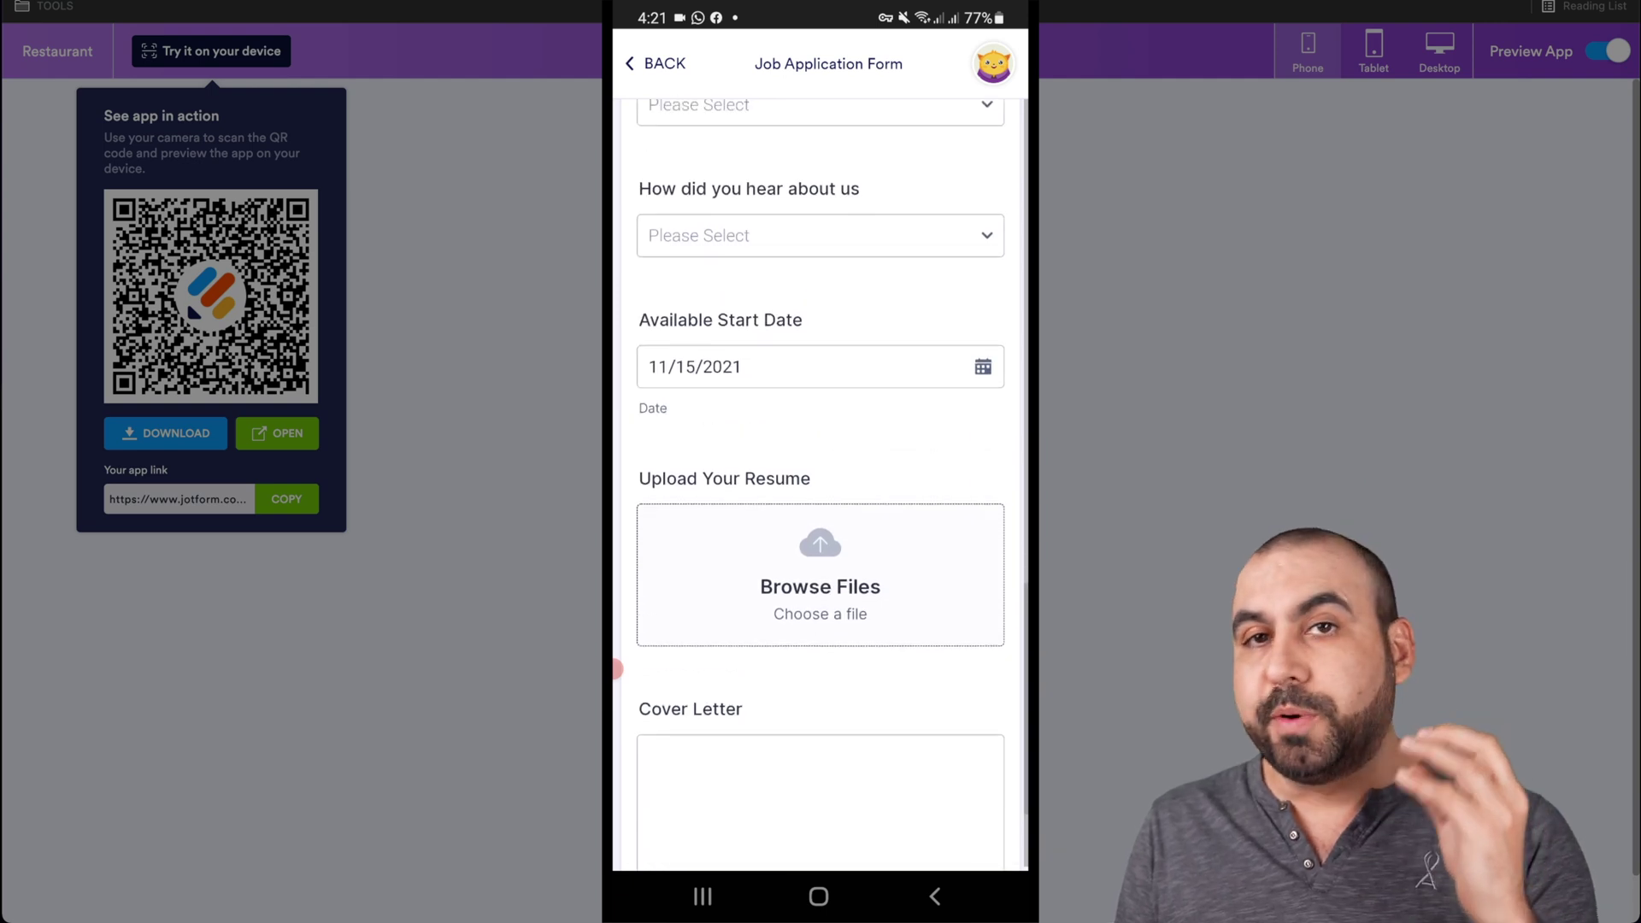
scroll(821, 513, "up", 15)
left_click(656, 63)
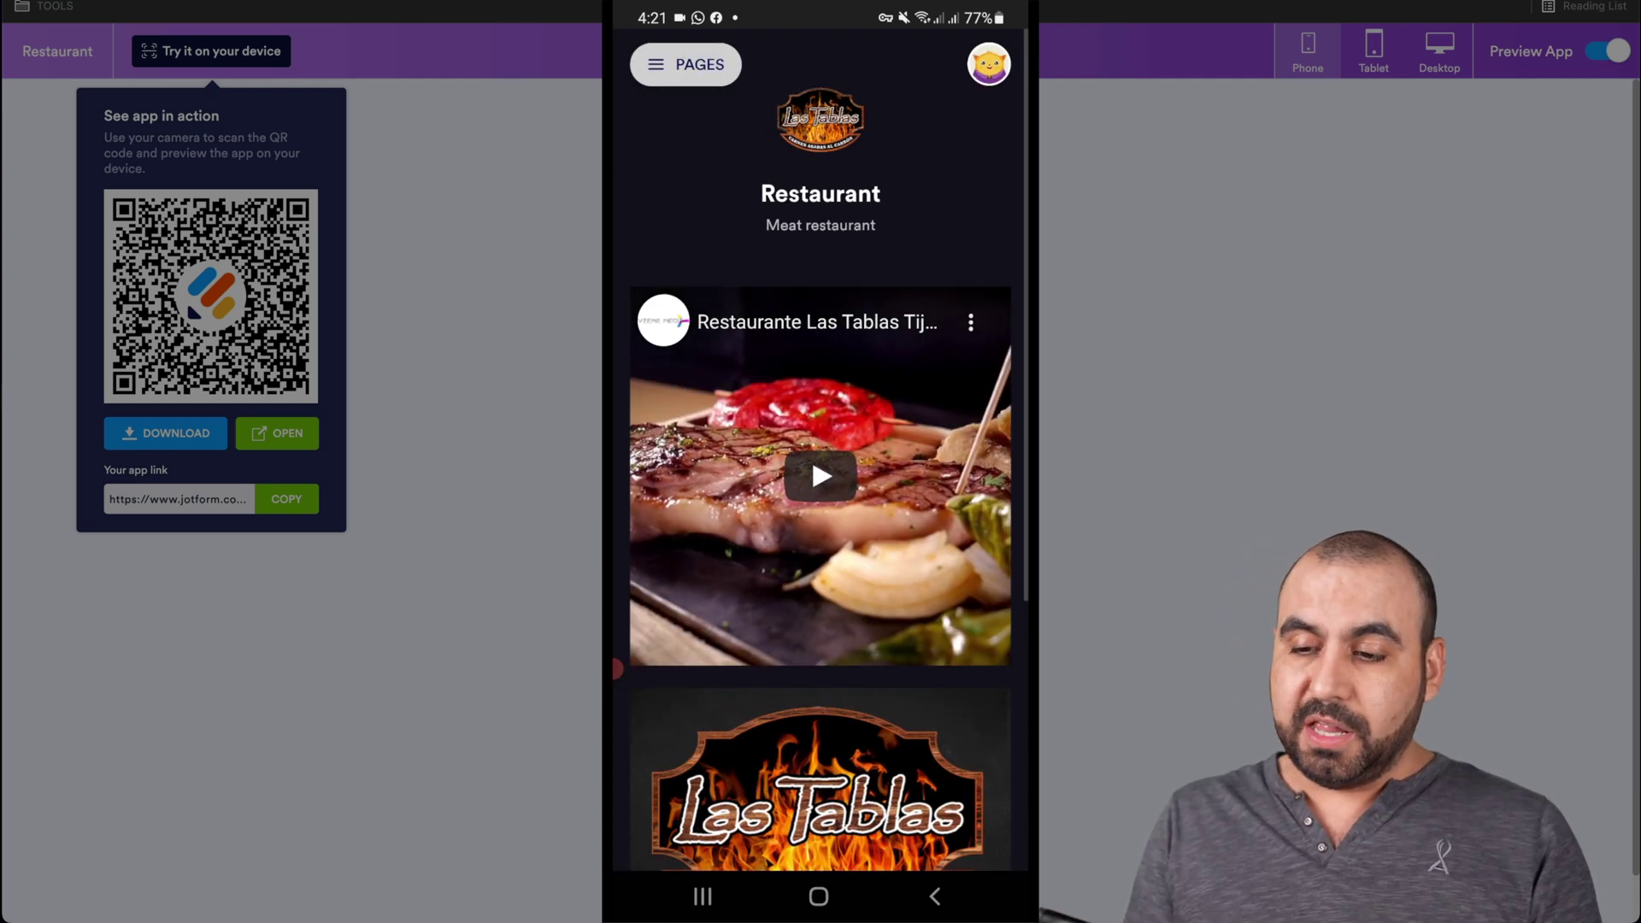
left_click(686, 64)
left_click(821, 417)
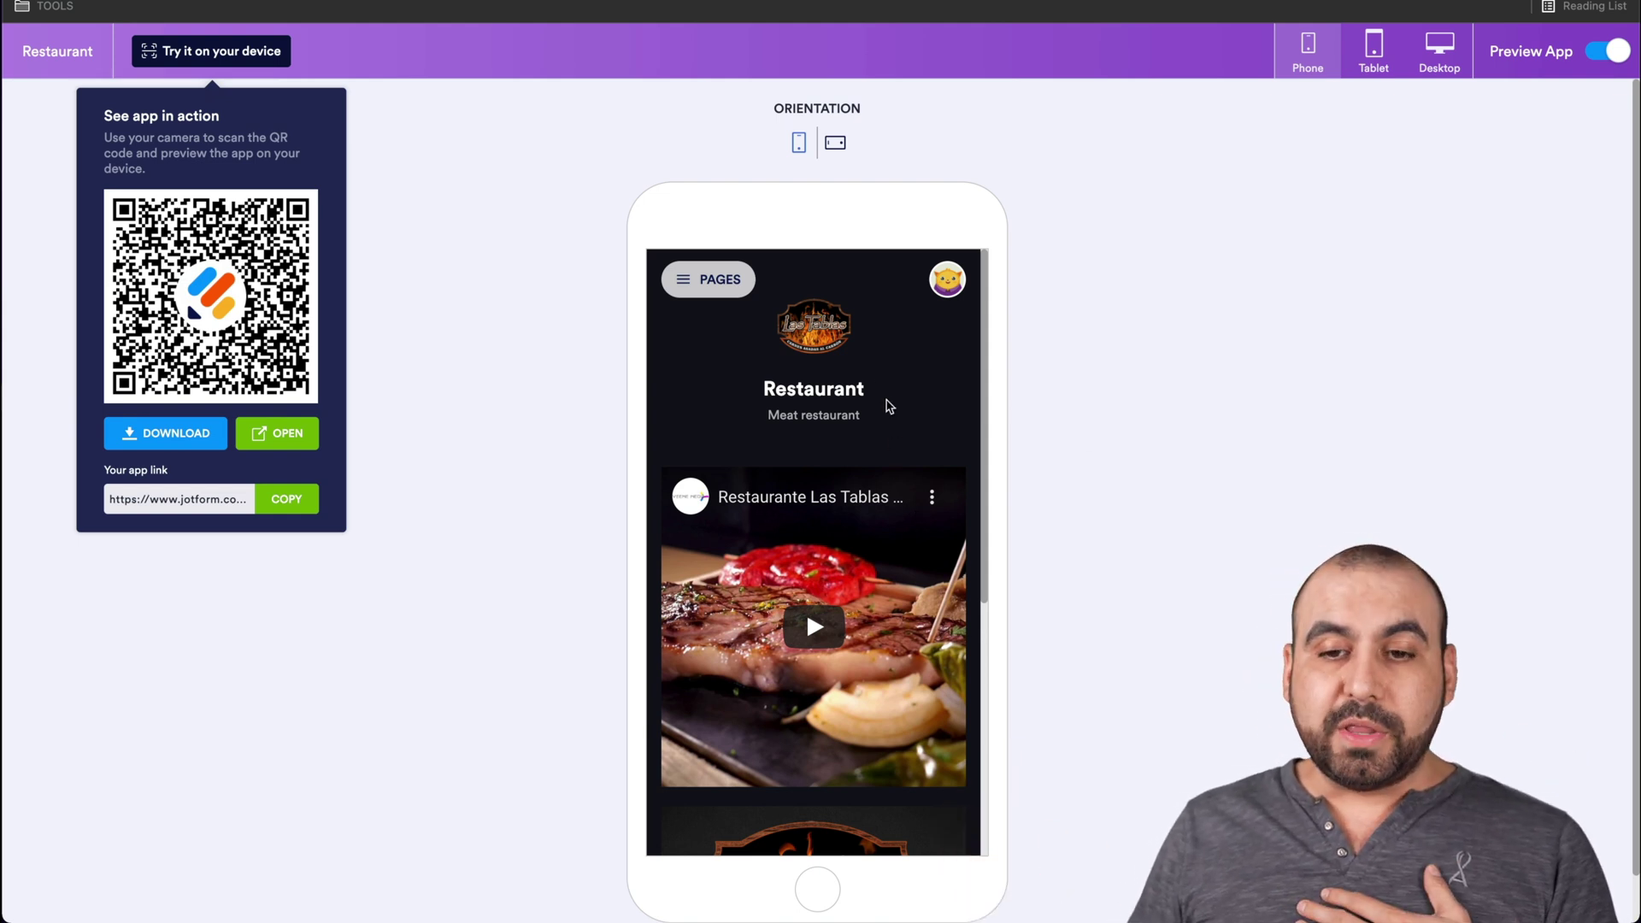
Step: Preview the app in landscape, then portrait, then turn Preview App off
left_click(837, 145)
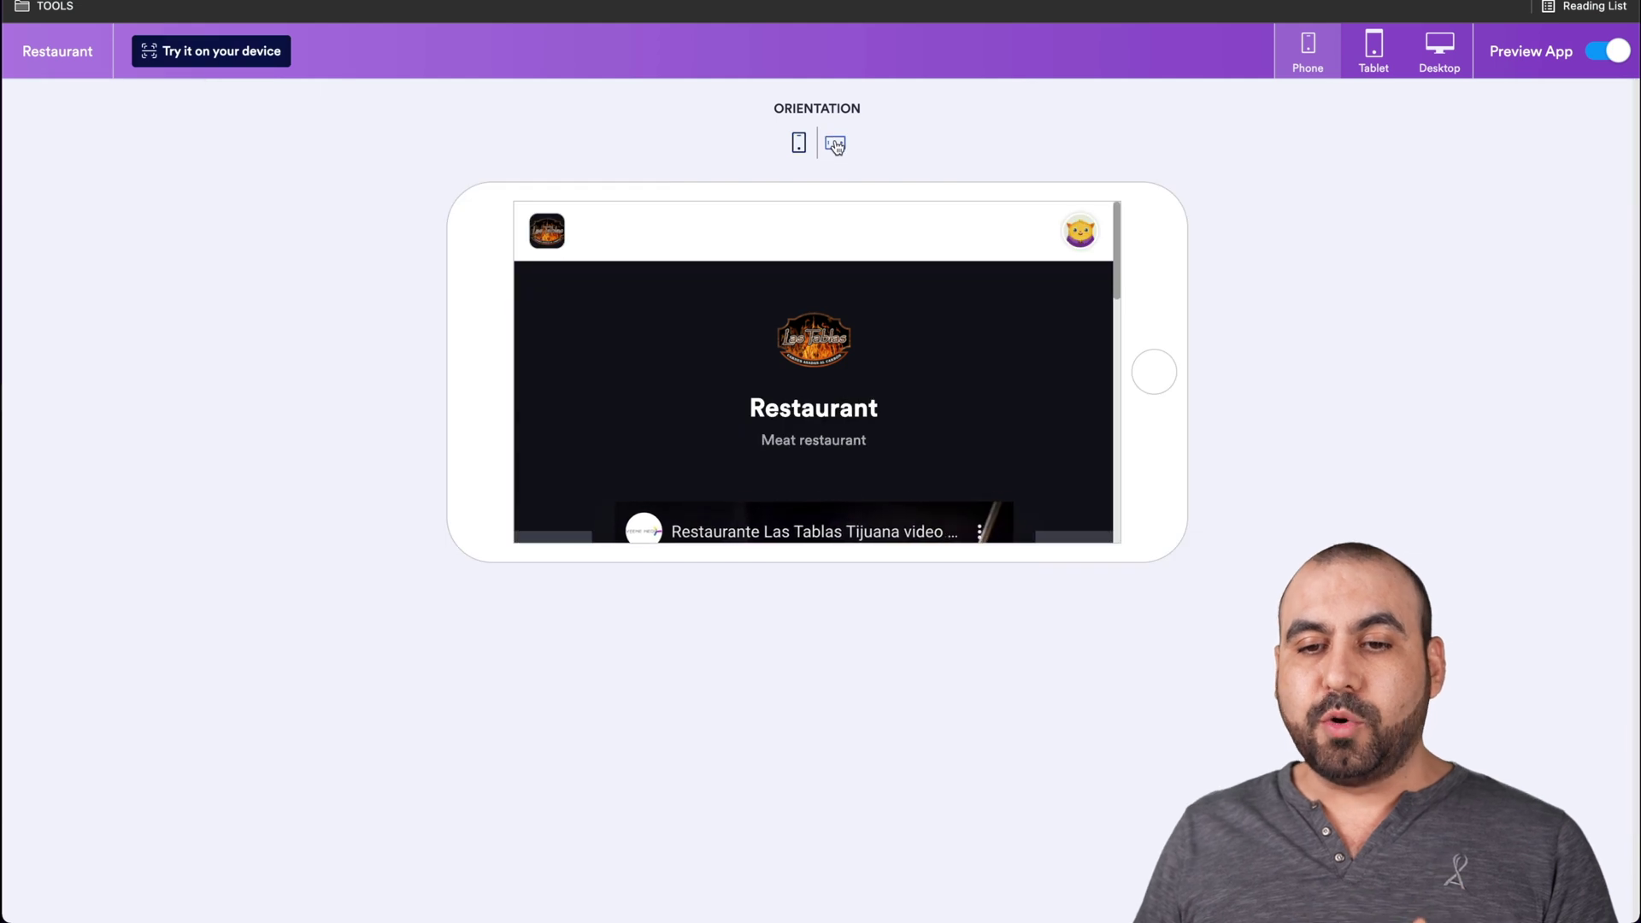
left_click(799, 143)
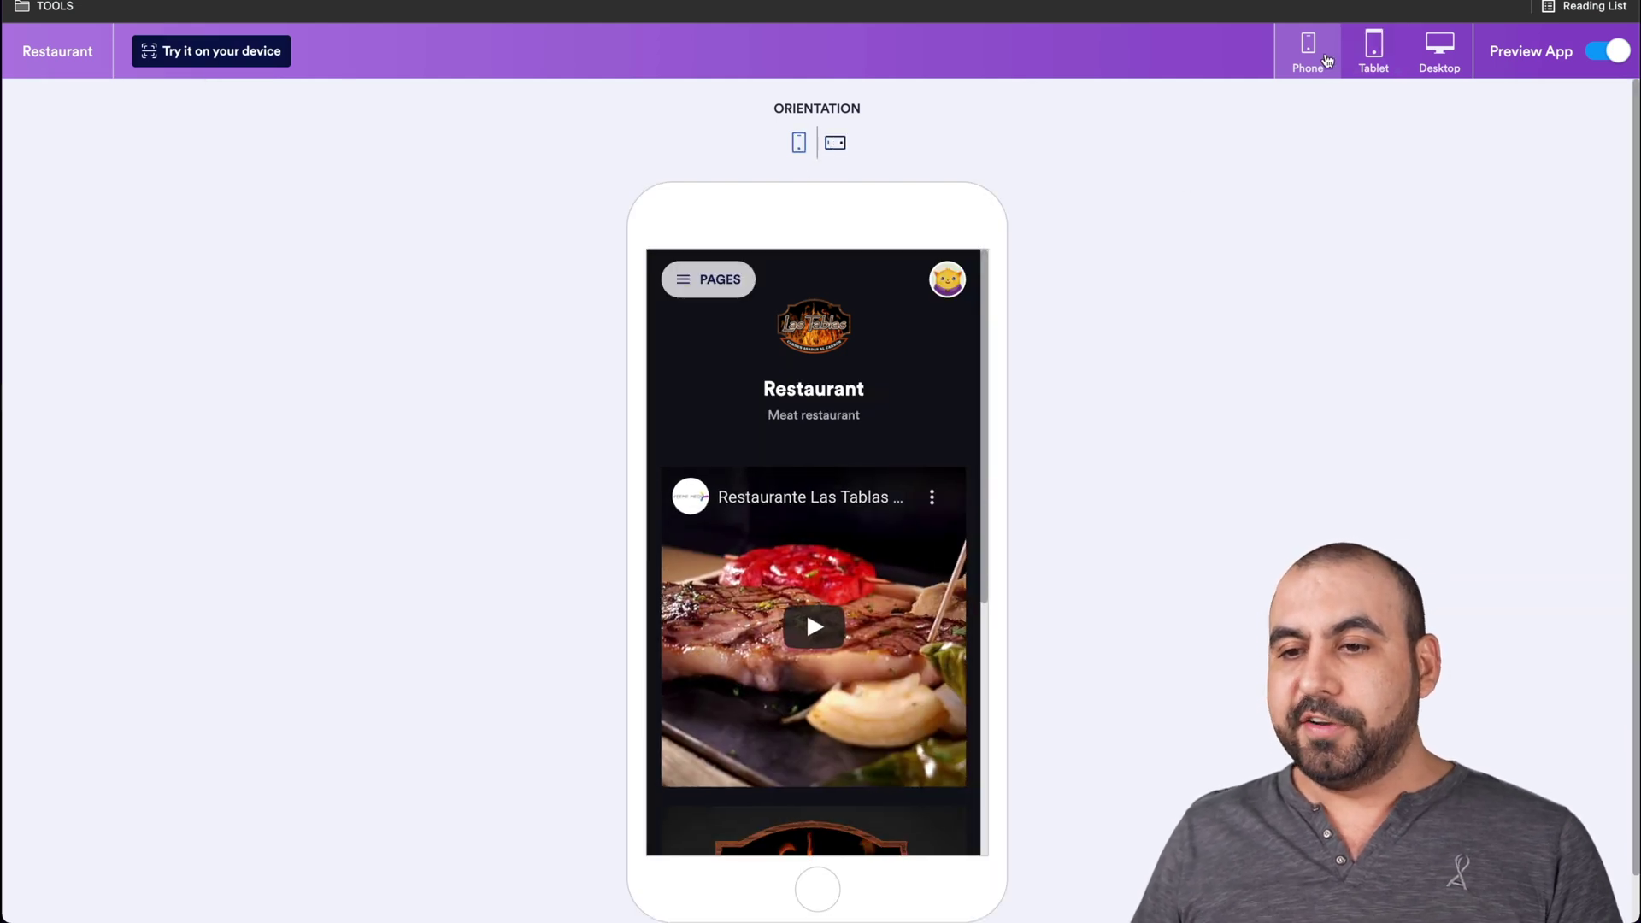
left_click(1624, 58)
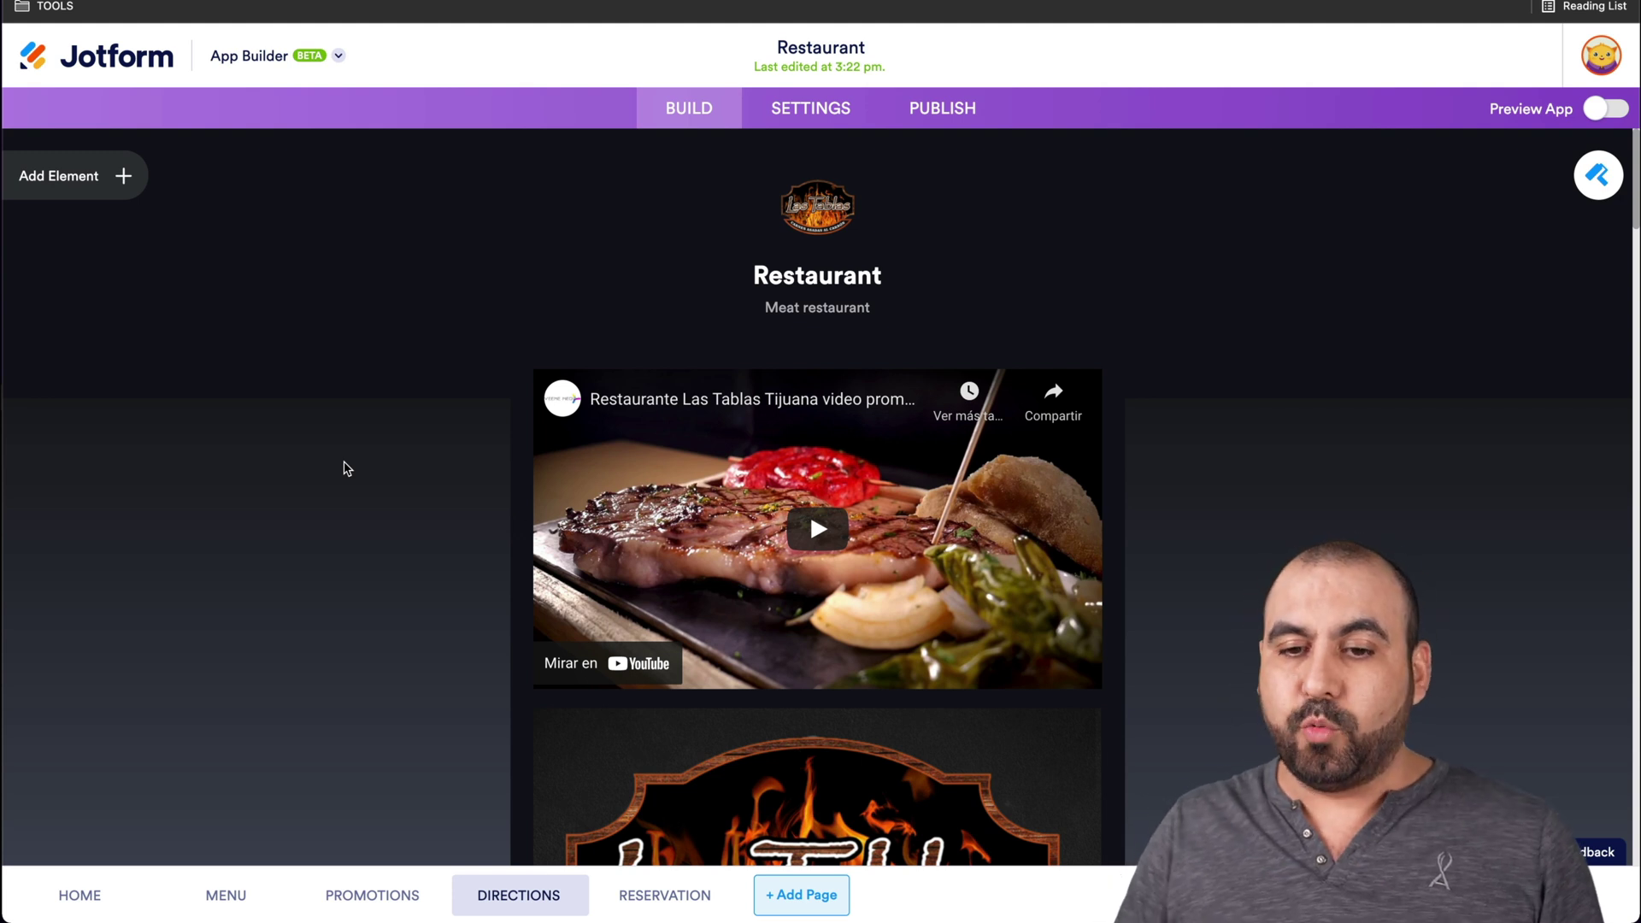
scroll(345, 469, "down", 5)
scroll(344, 469, "down", 5)
scroll(343, 468, "down", 3)
scroll(344, 468, "down", 5)
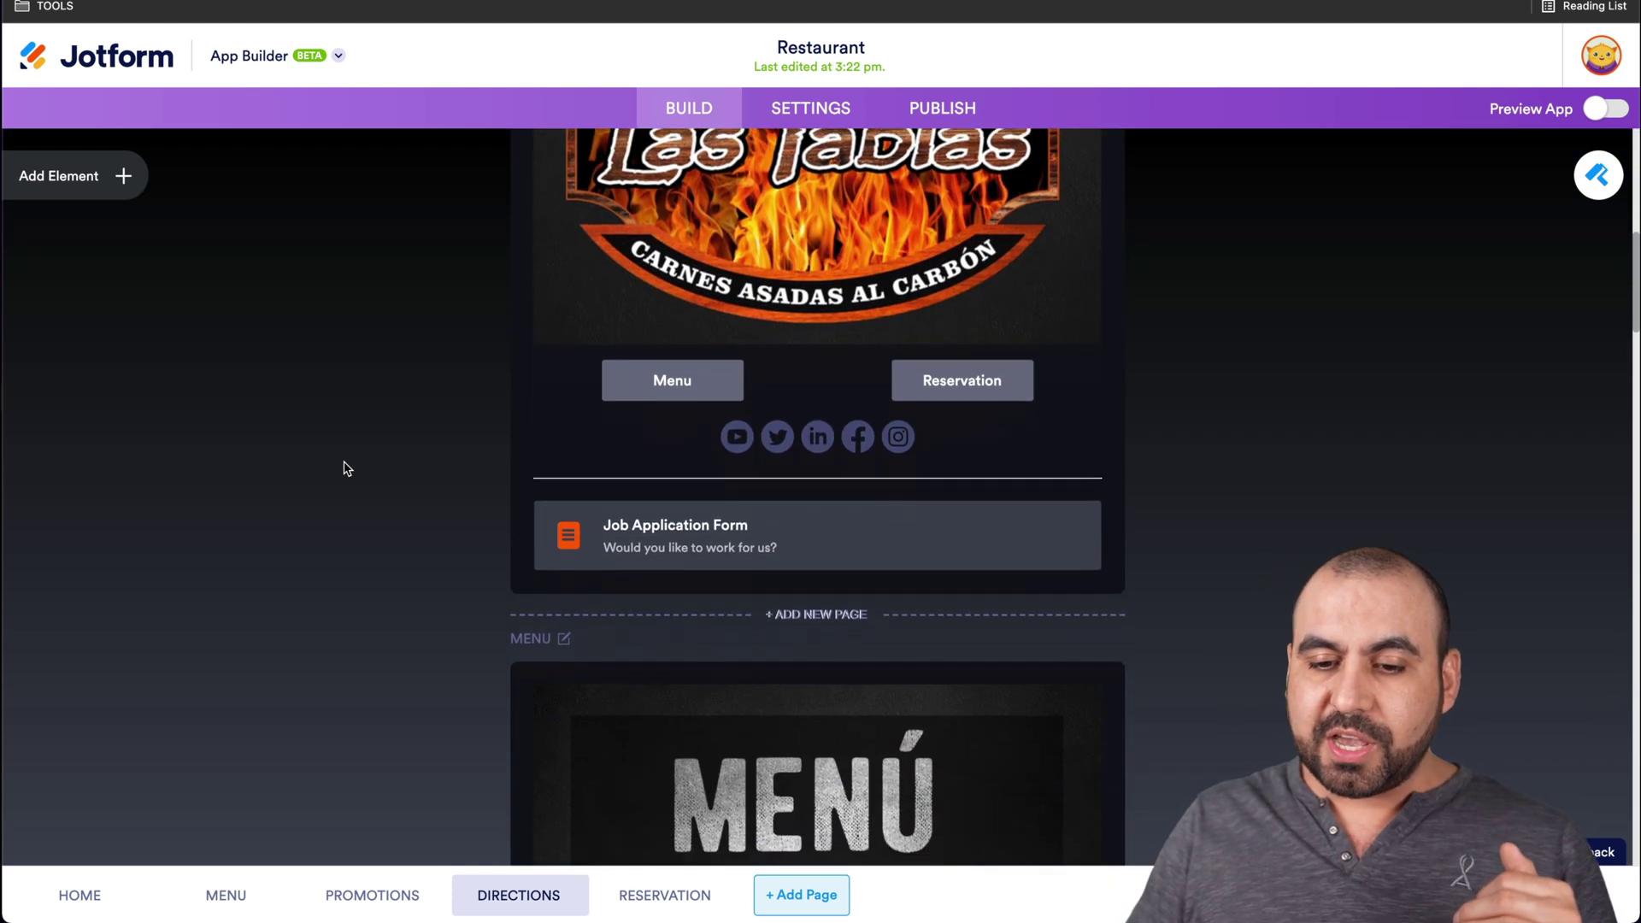
scroll(343, 469, "down", 2)
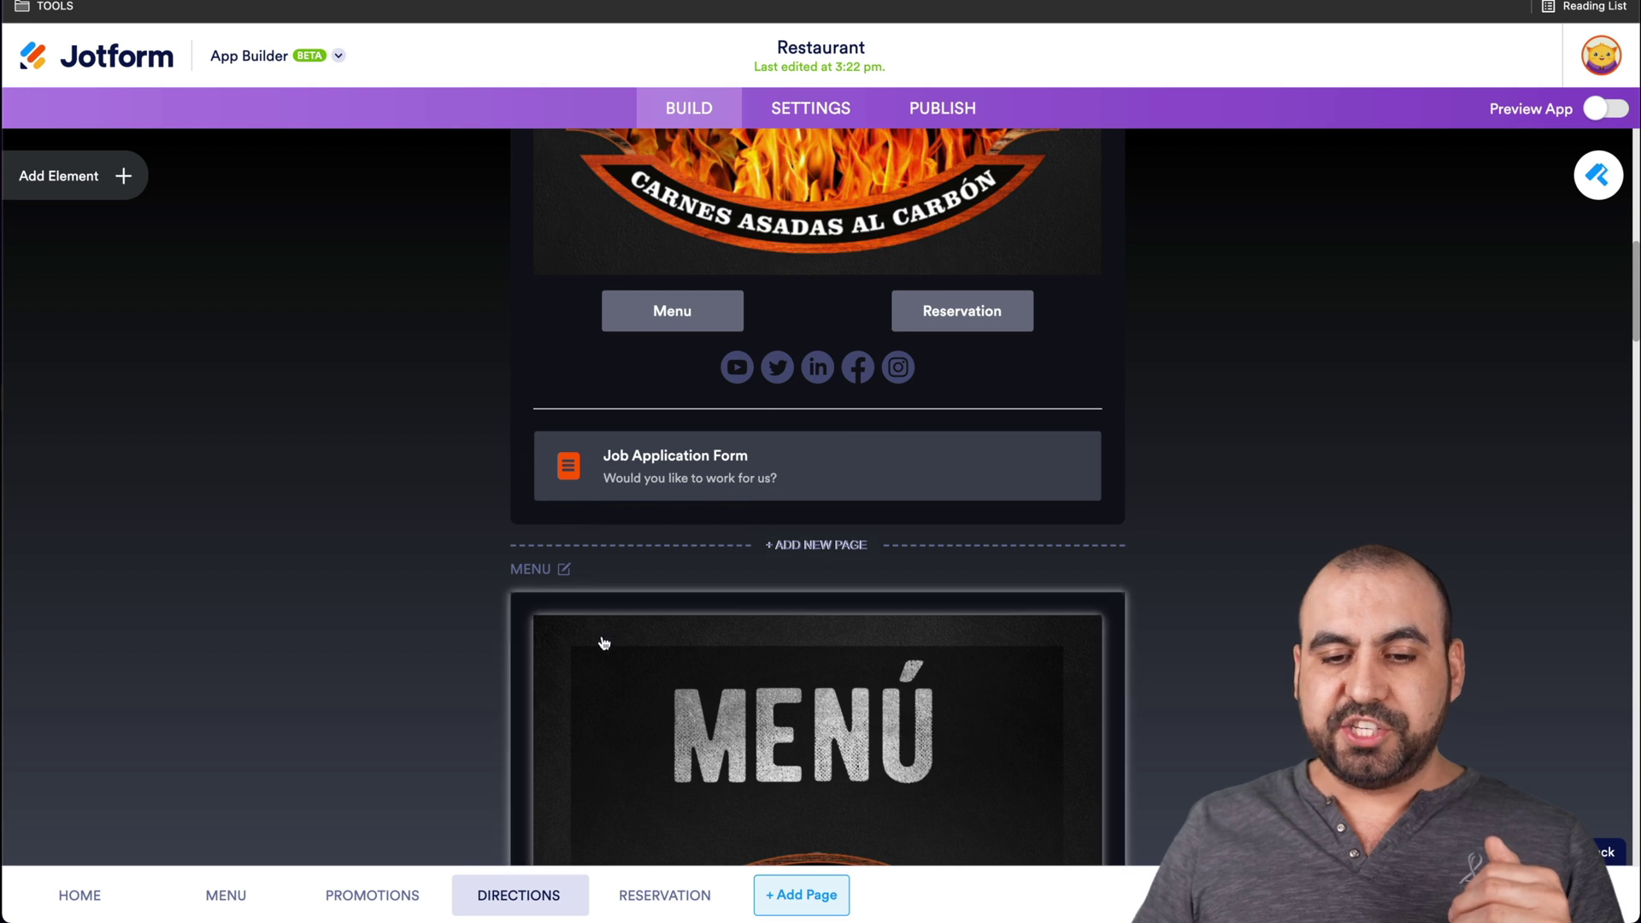
scroll(796, 557, "down", 5)
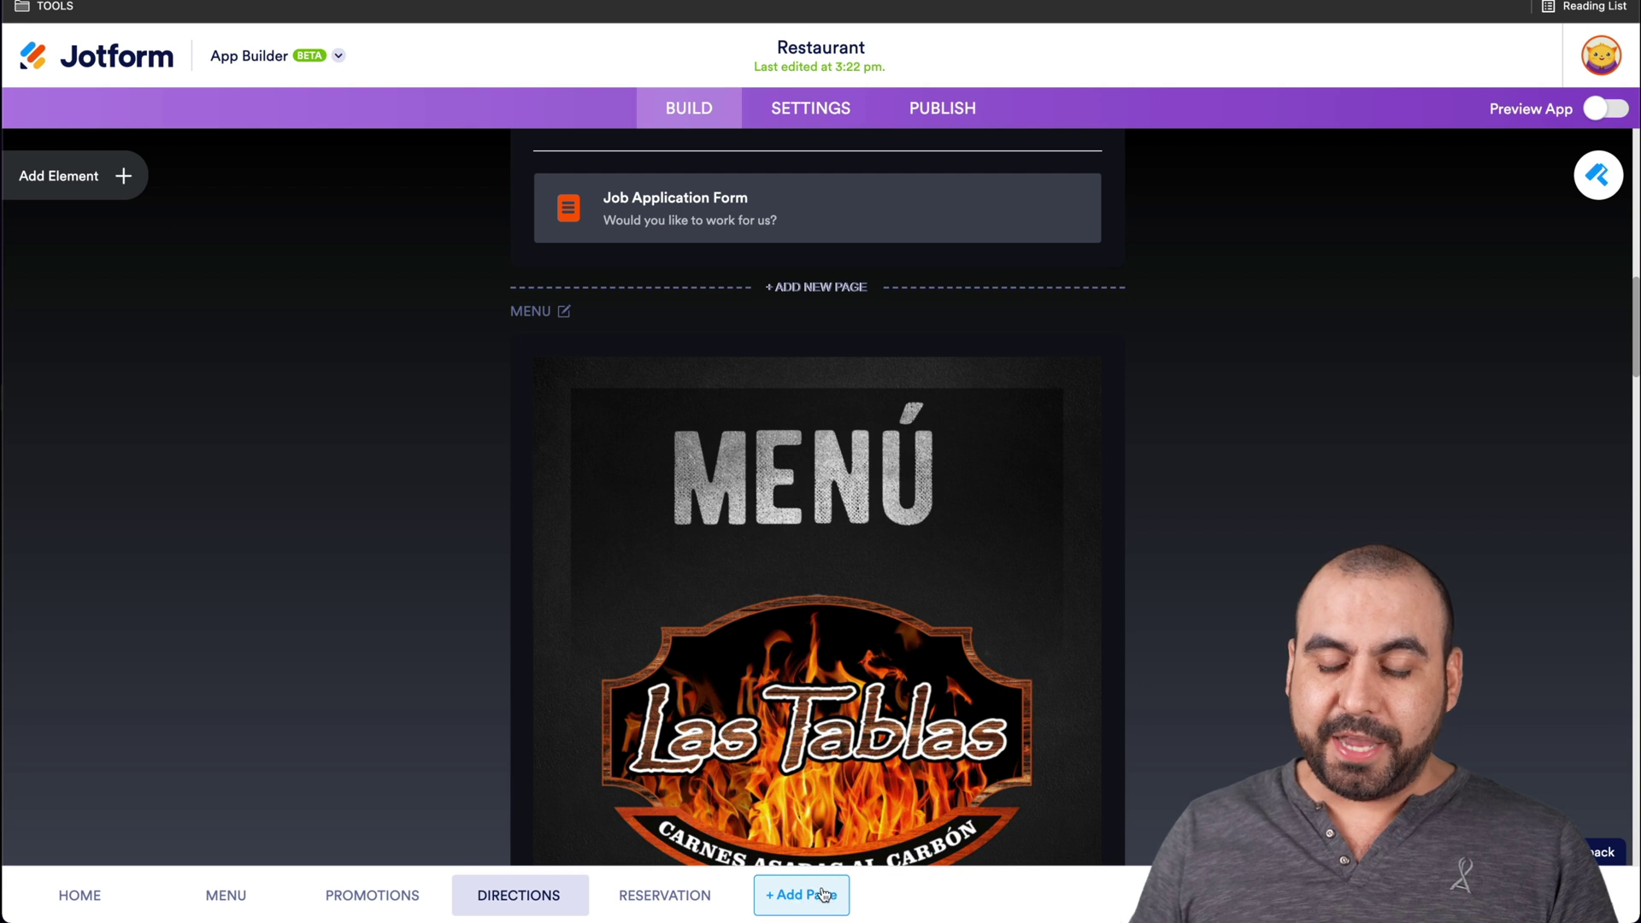
mouse_move(817, 616)
scroll(816, 513, "down", 10)
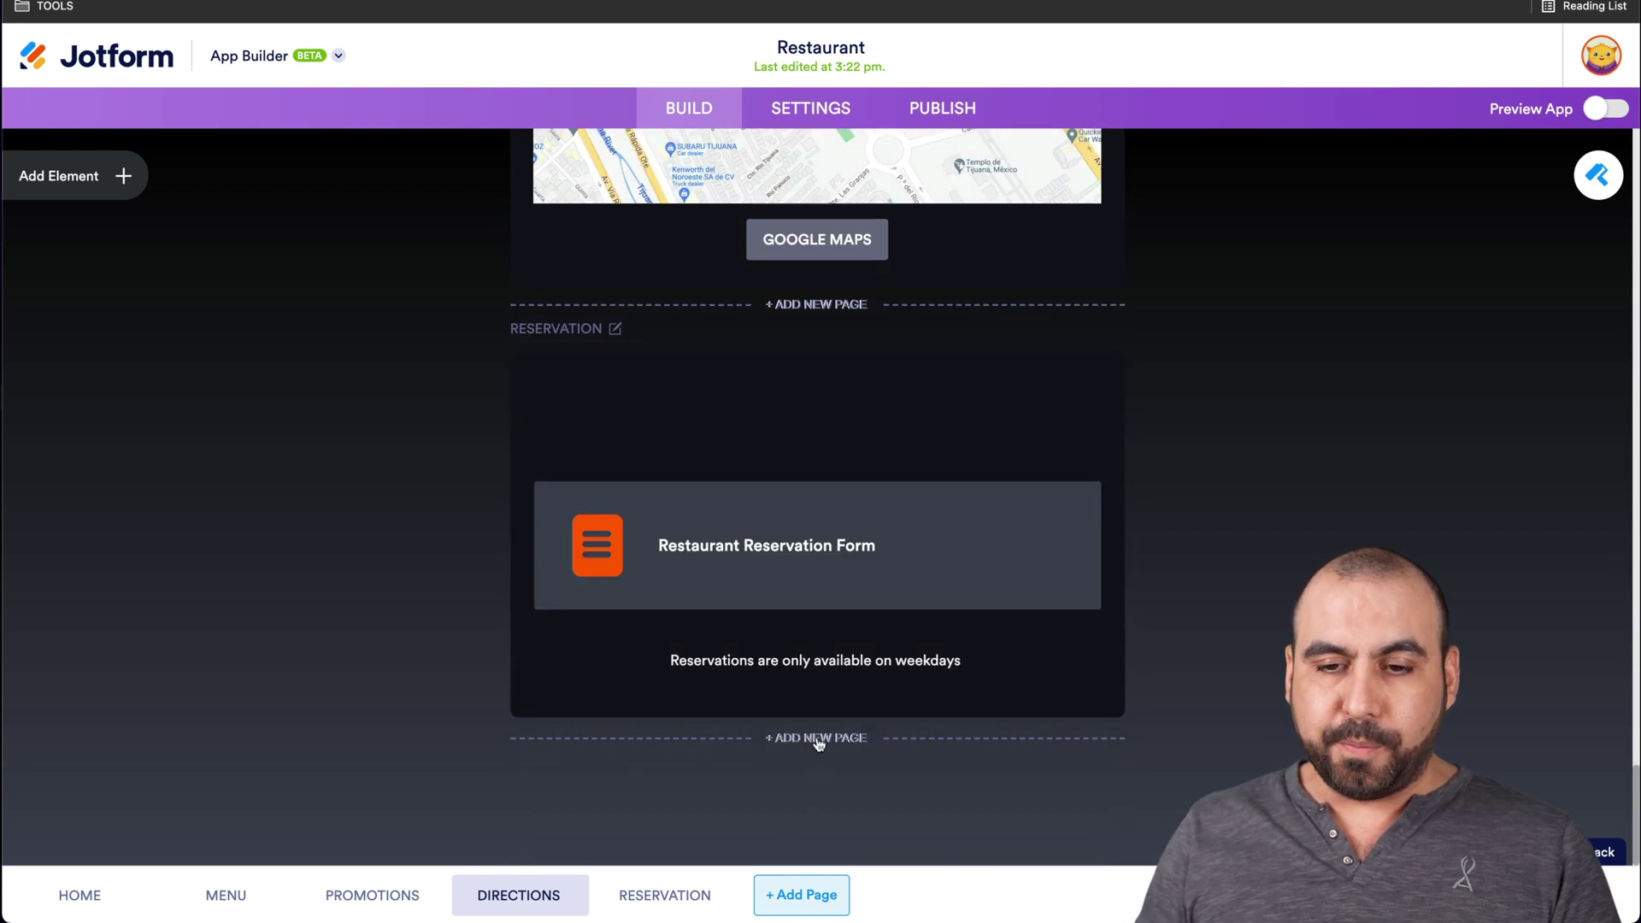
scroll(818, 743, "up", 10)
scroll(818, 745, "down", 5)
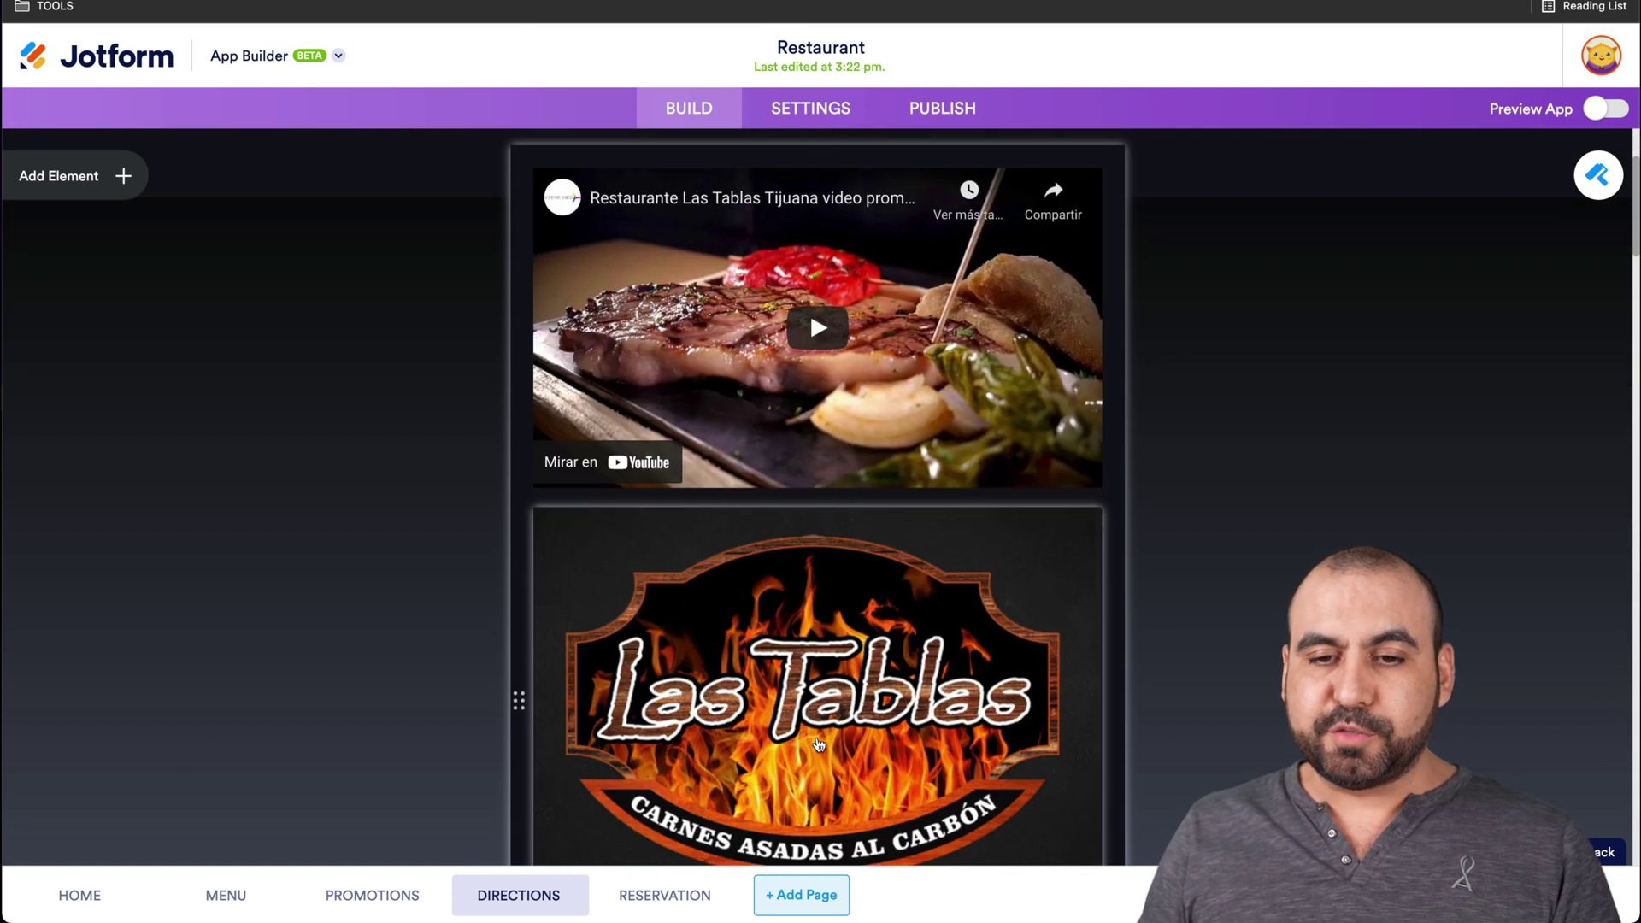
scroll(819, 641, "up", 2)
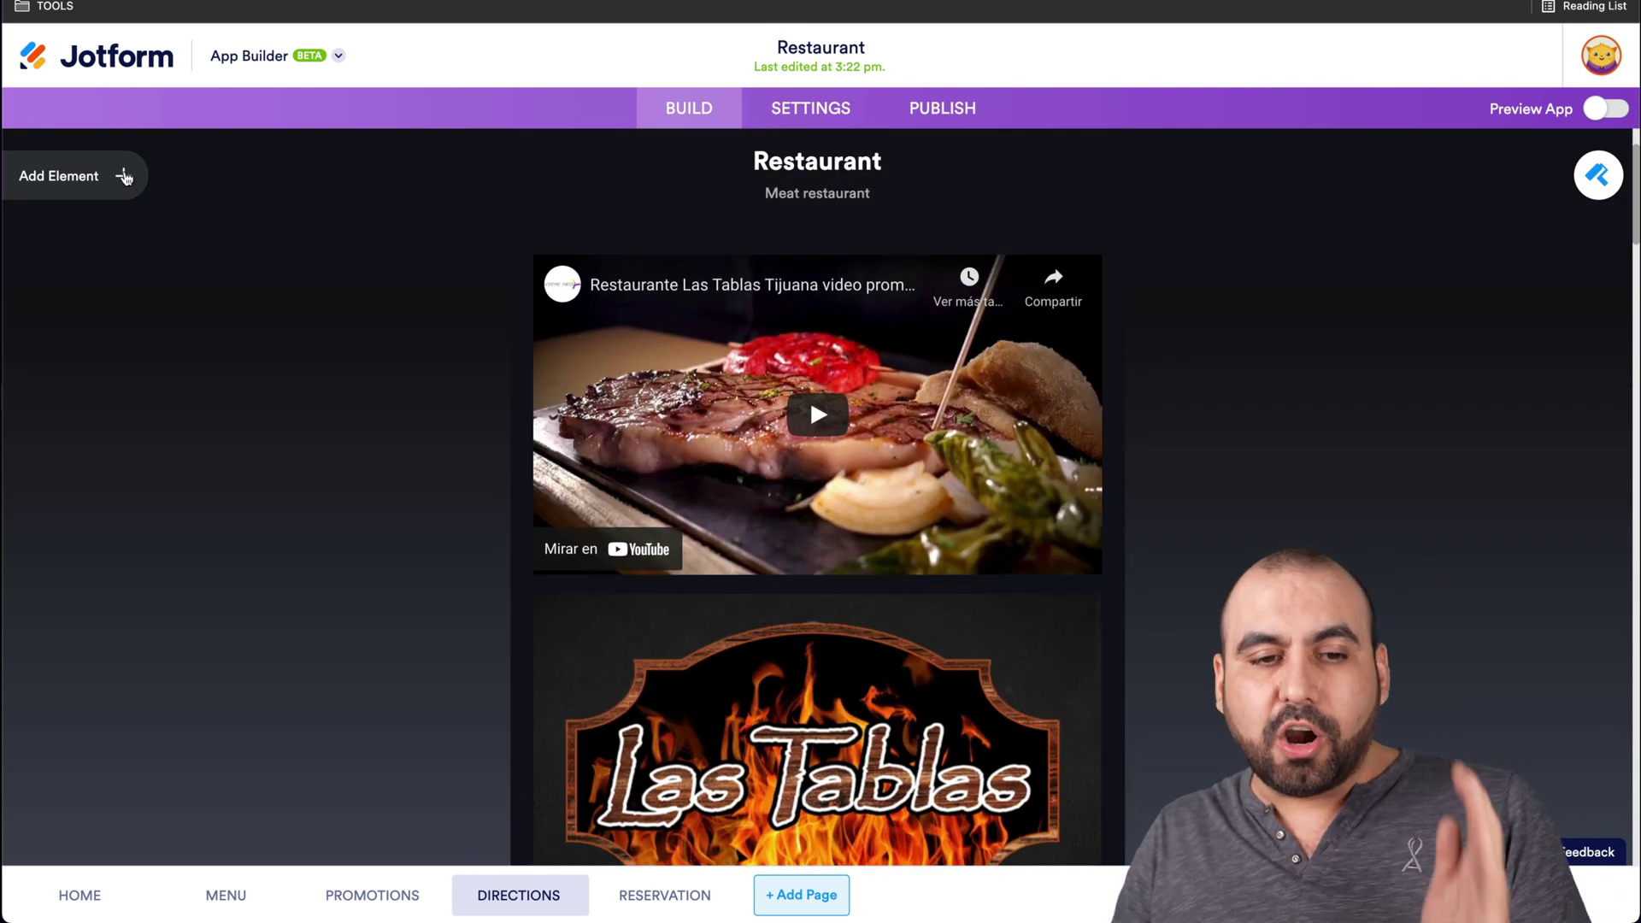
left_click(123, 176)
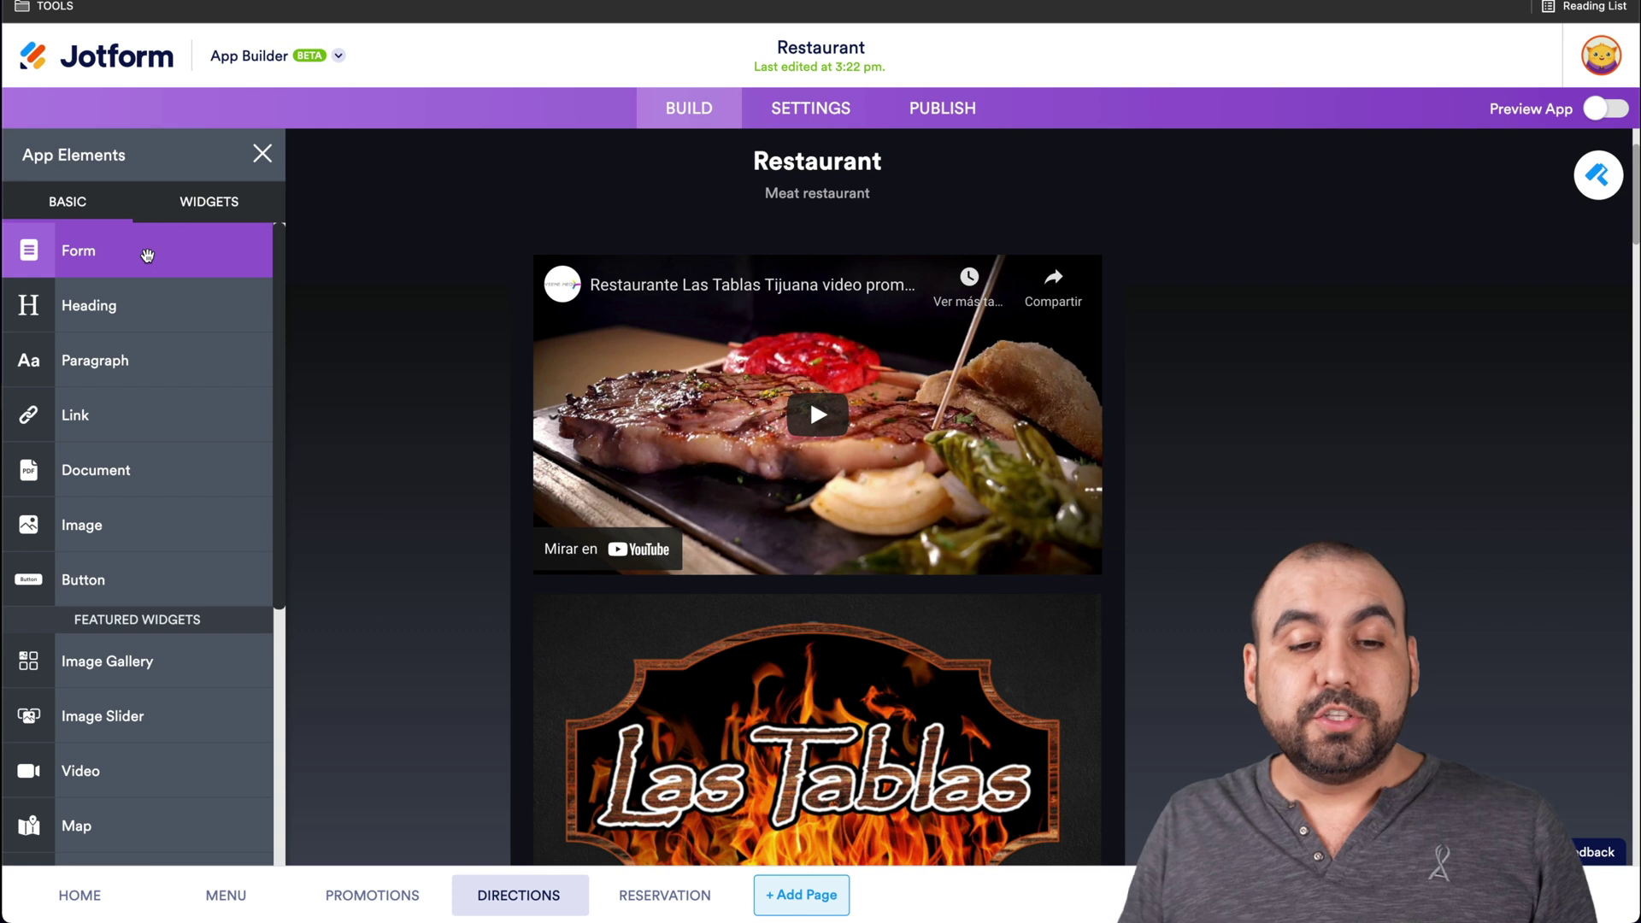
Step: Place the New Patient Enrollment Form below the video and view its properties
left_click_drag(146, 254, 667, 586)
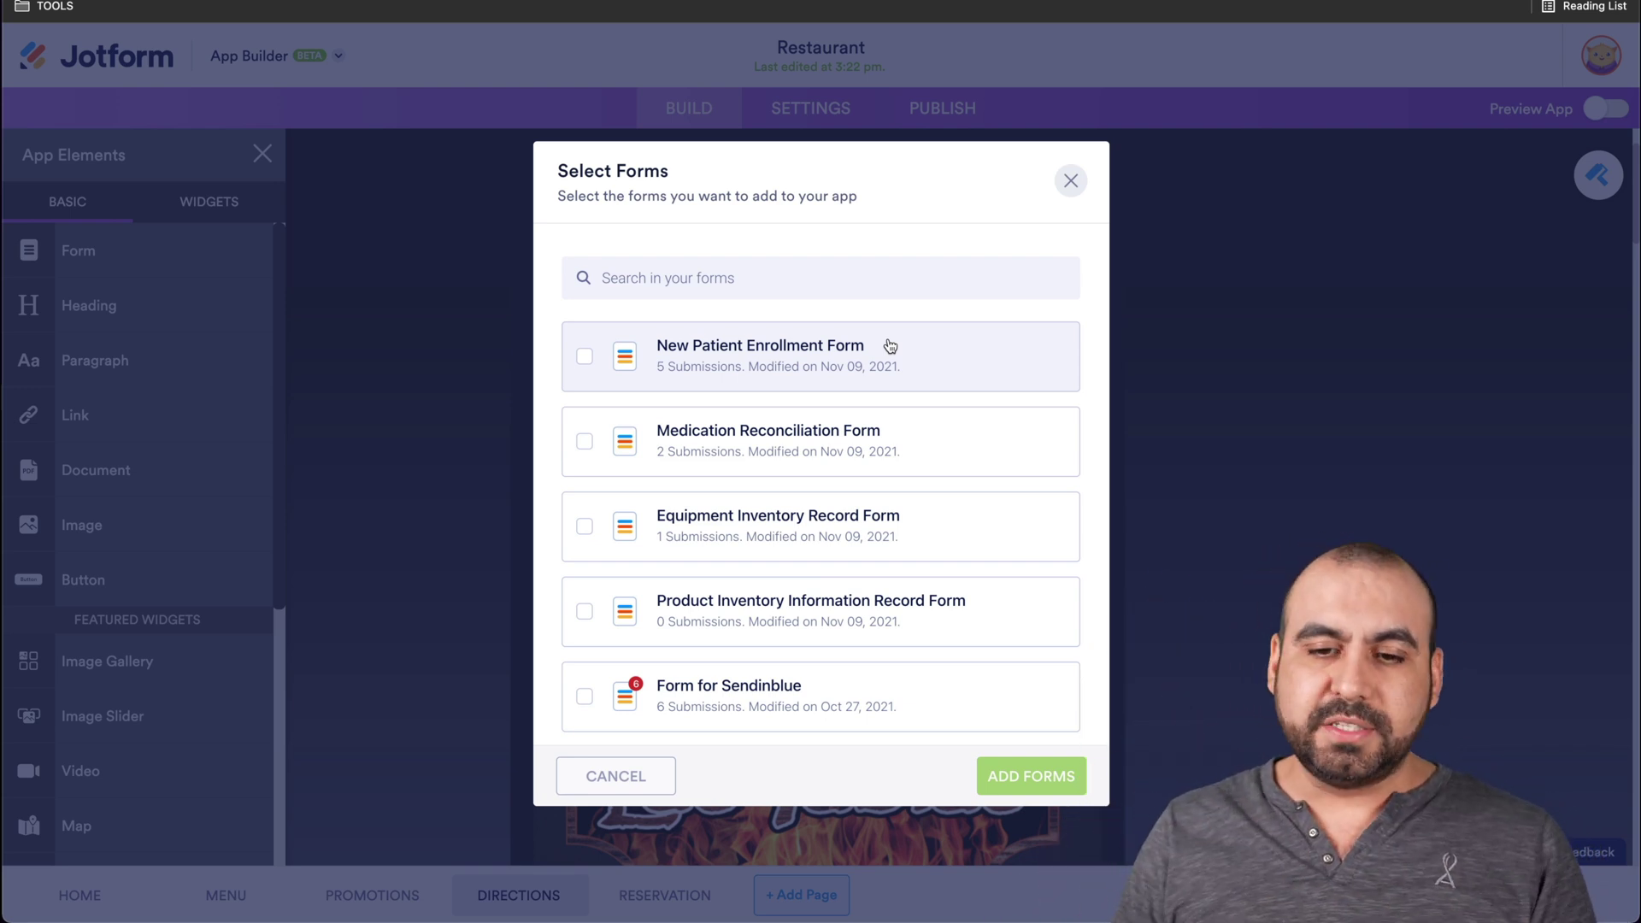
left_click(867, 356)
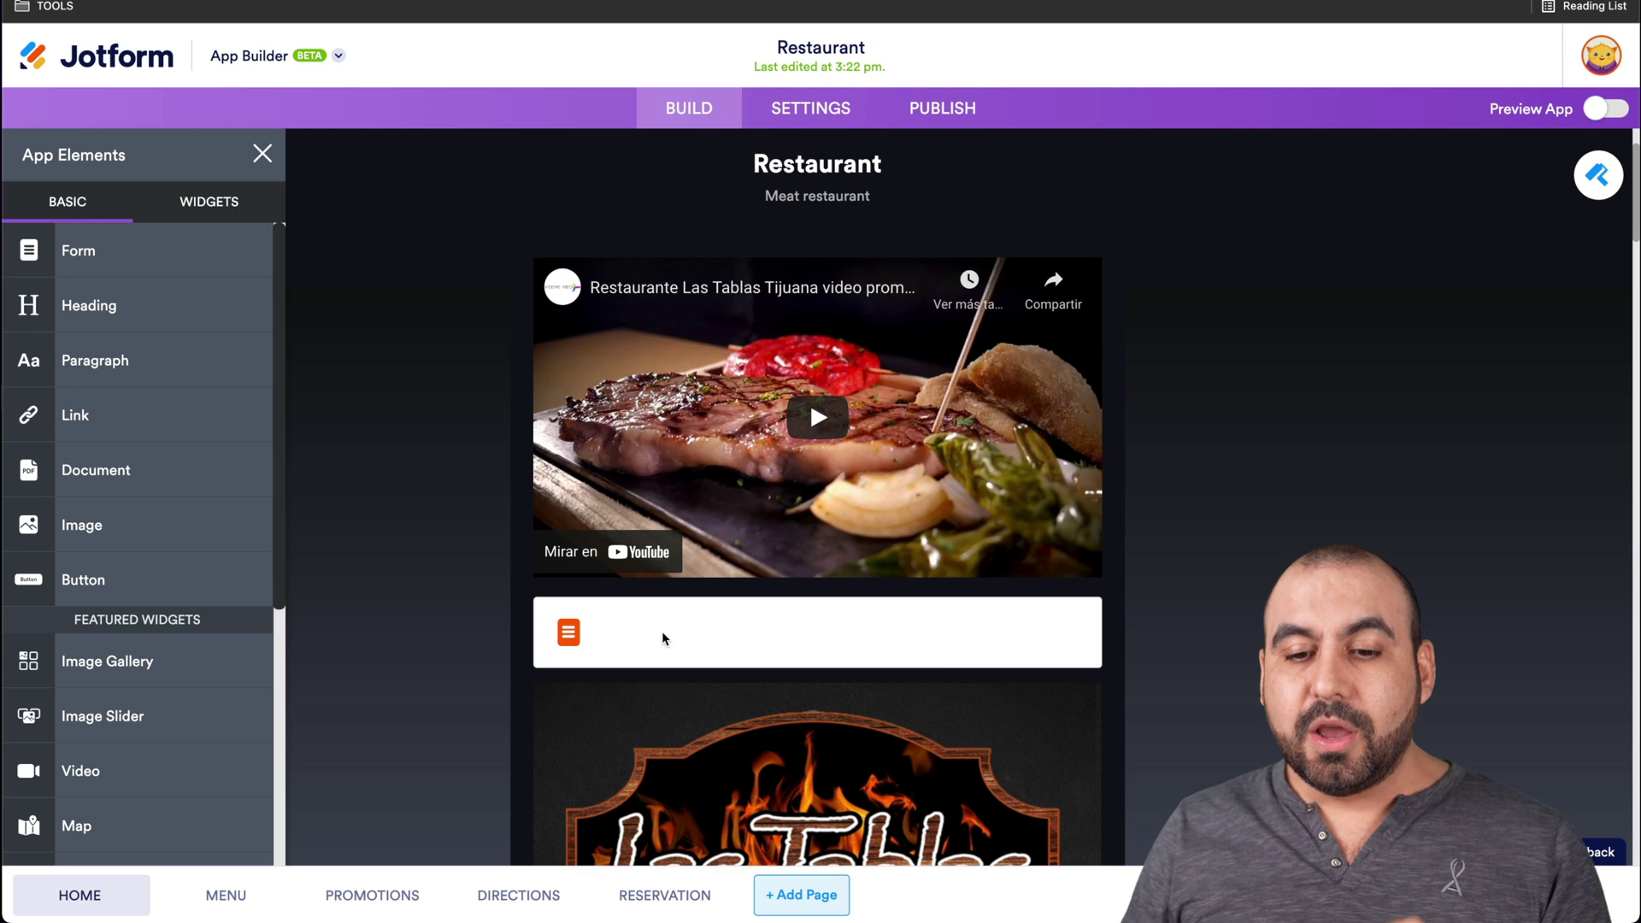
scroll(668, 638, "down", 10)
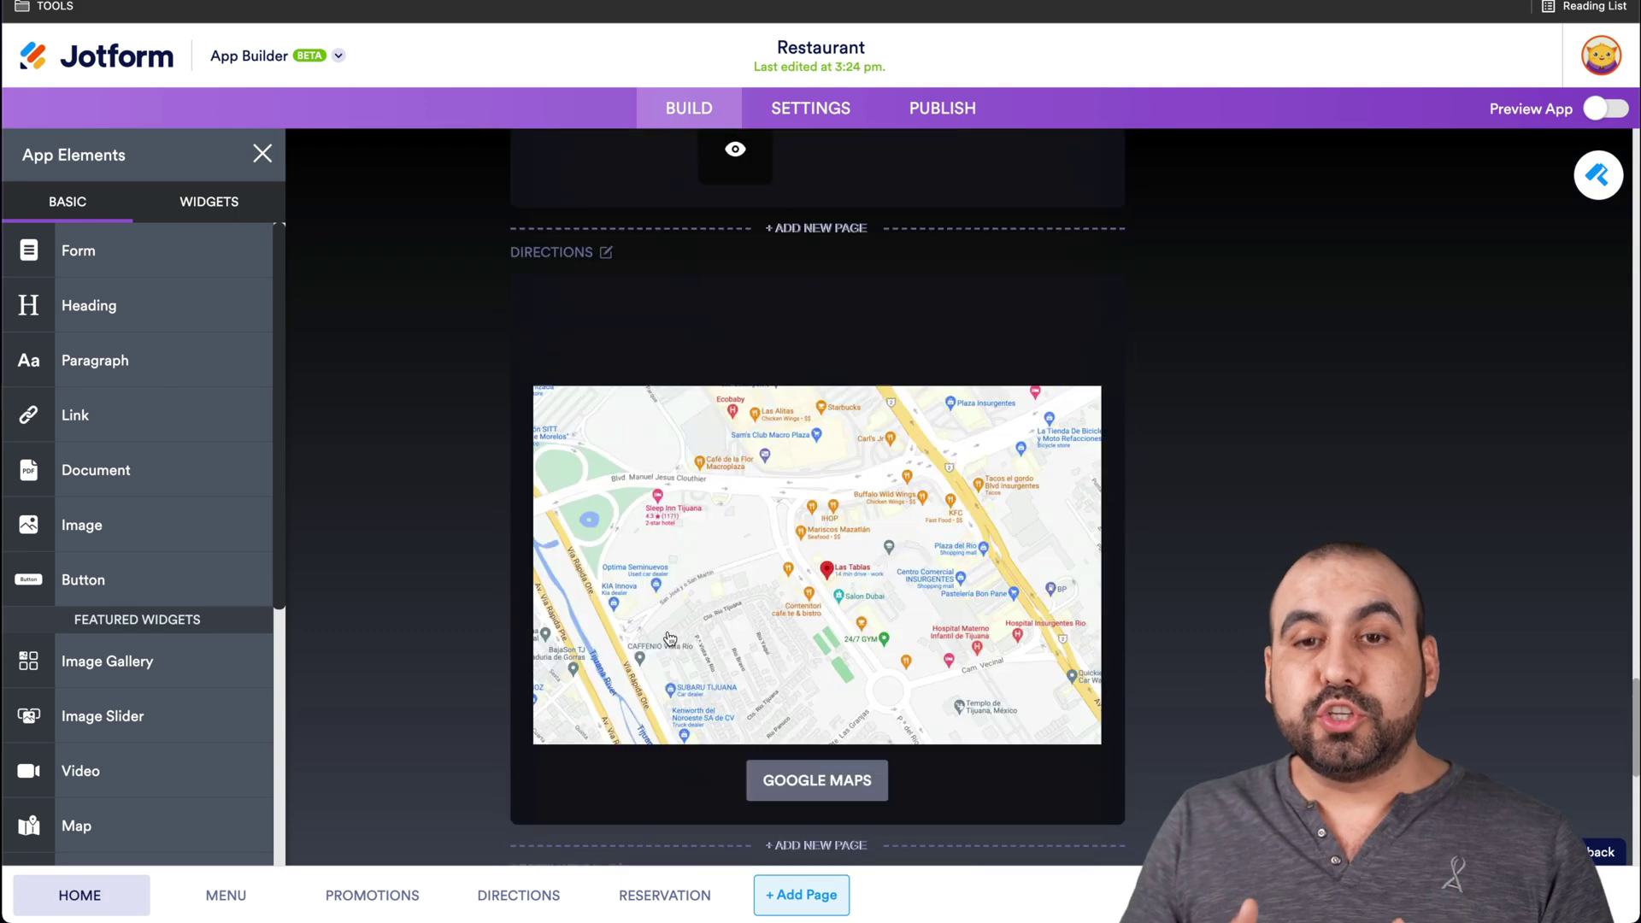
scroll(669, 638, "down", 8)
scroll(669, 638, "up", 8)
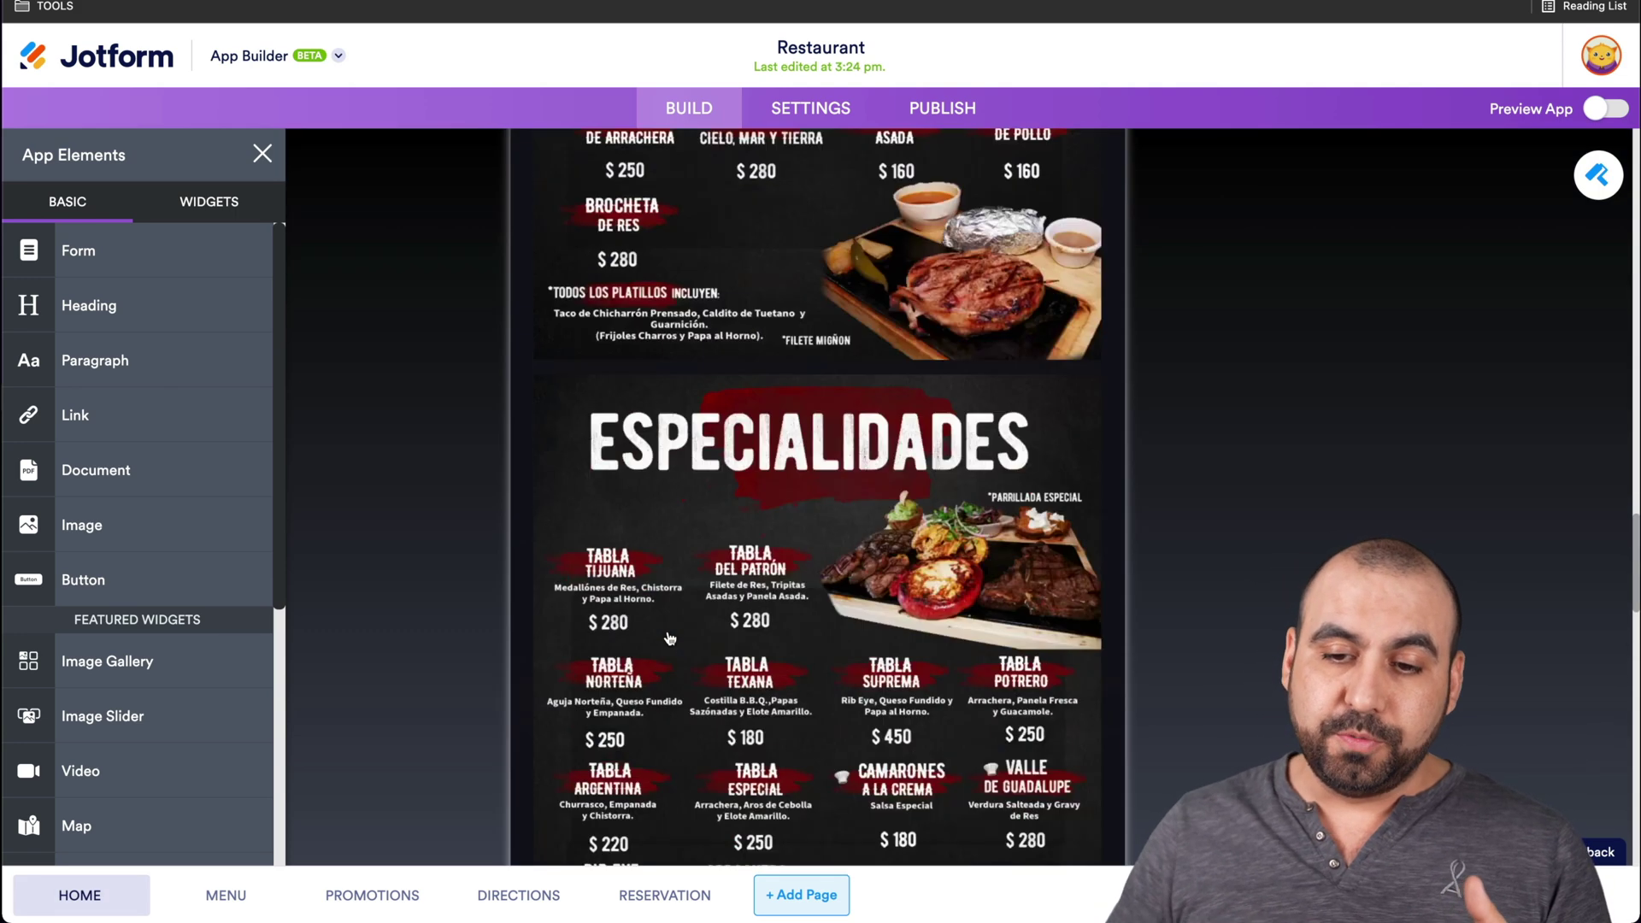
scroll(668, 637, "up", 8)
scroll(669, 637, "down", 2)
scroll(667, 637, "down", 3)
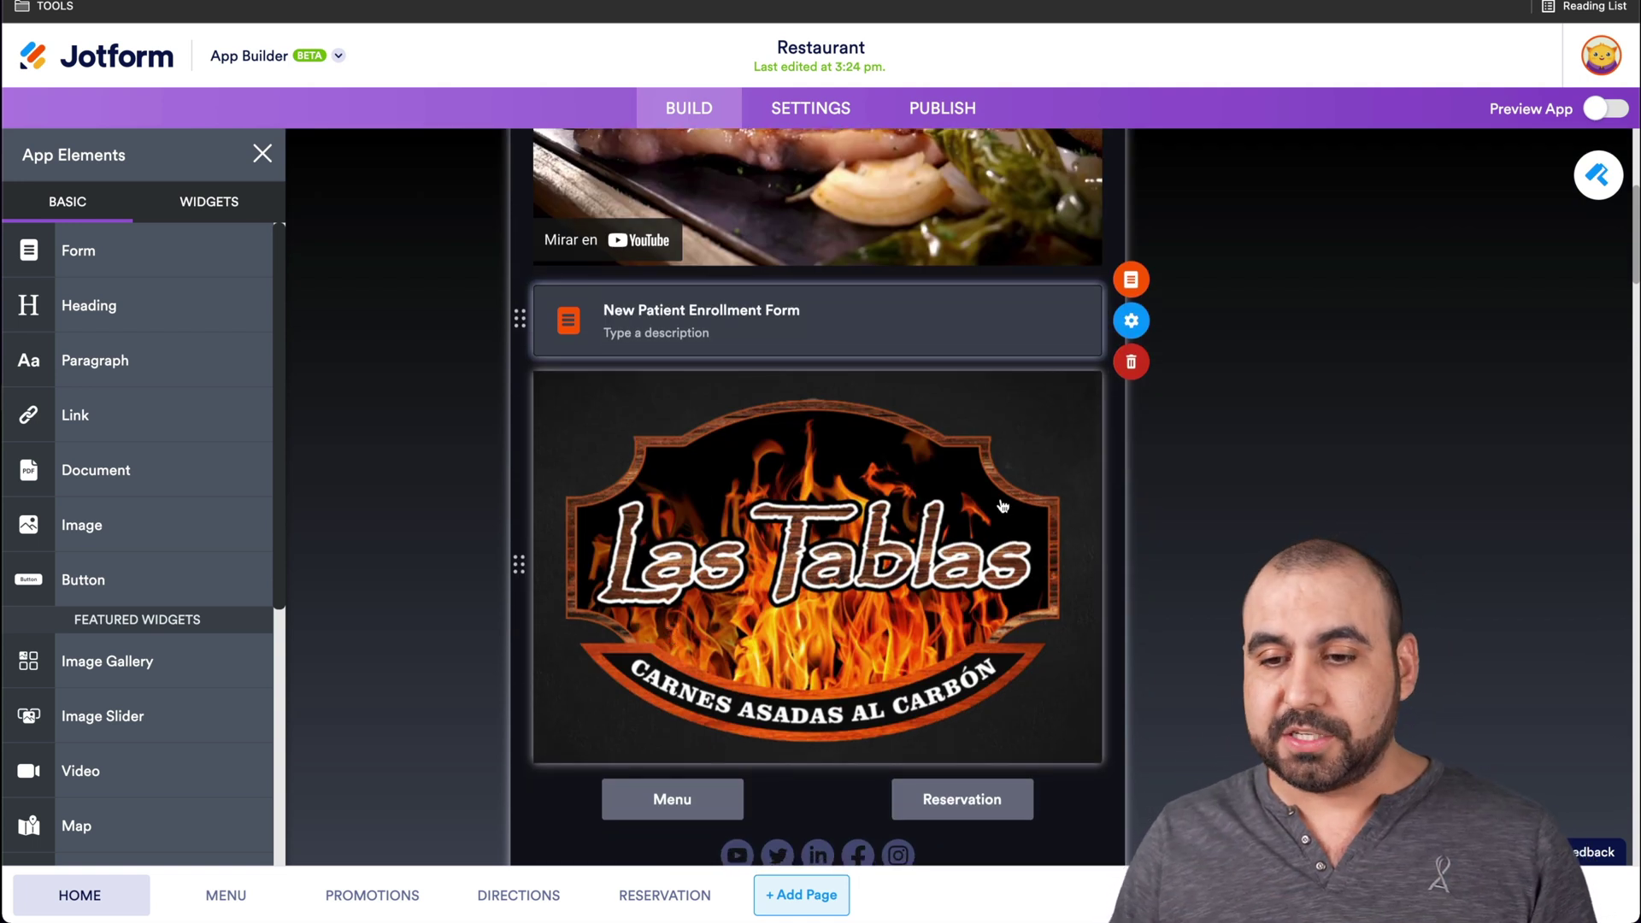
left_click(1133, 321)
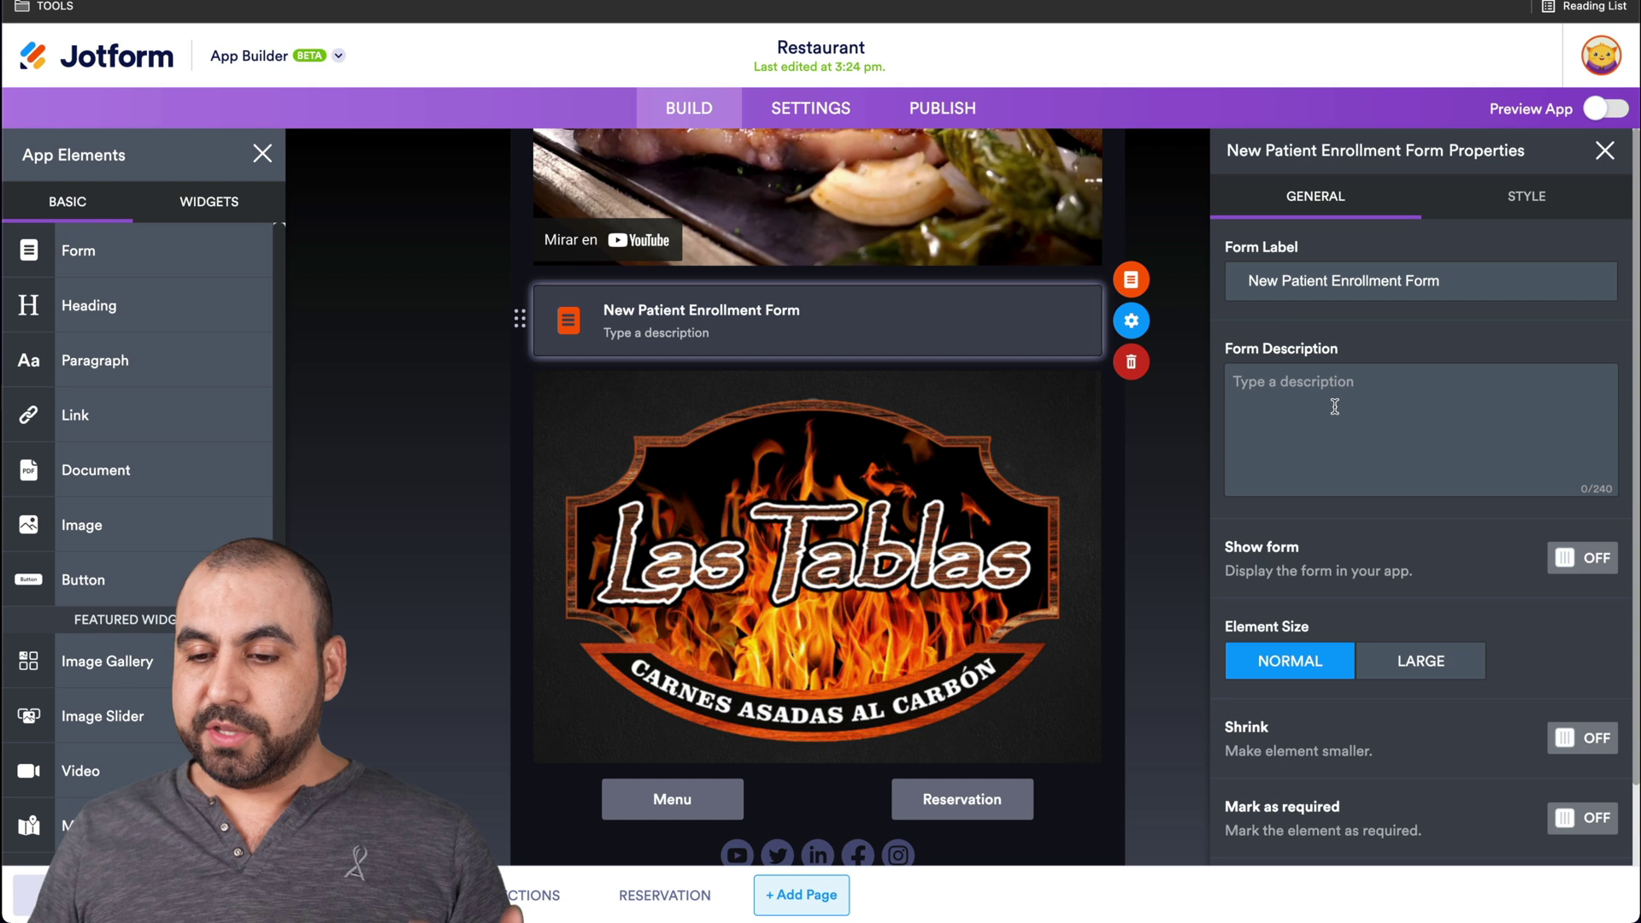
scroll(1474, 604, "down", 2)
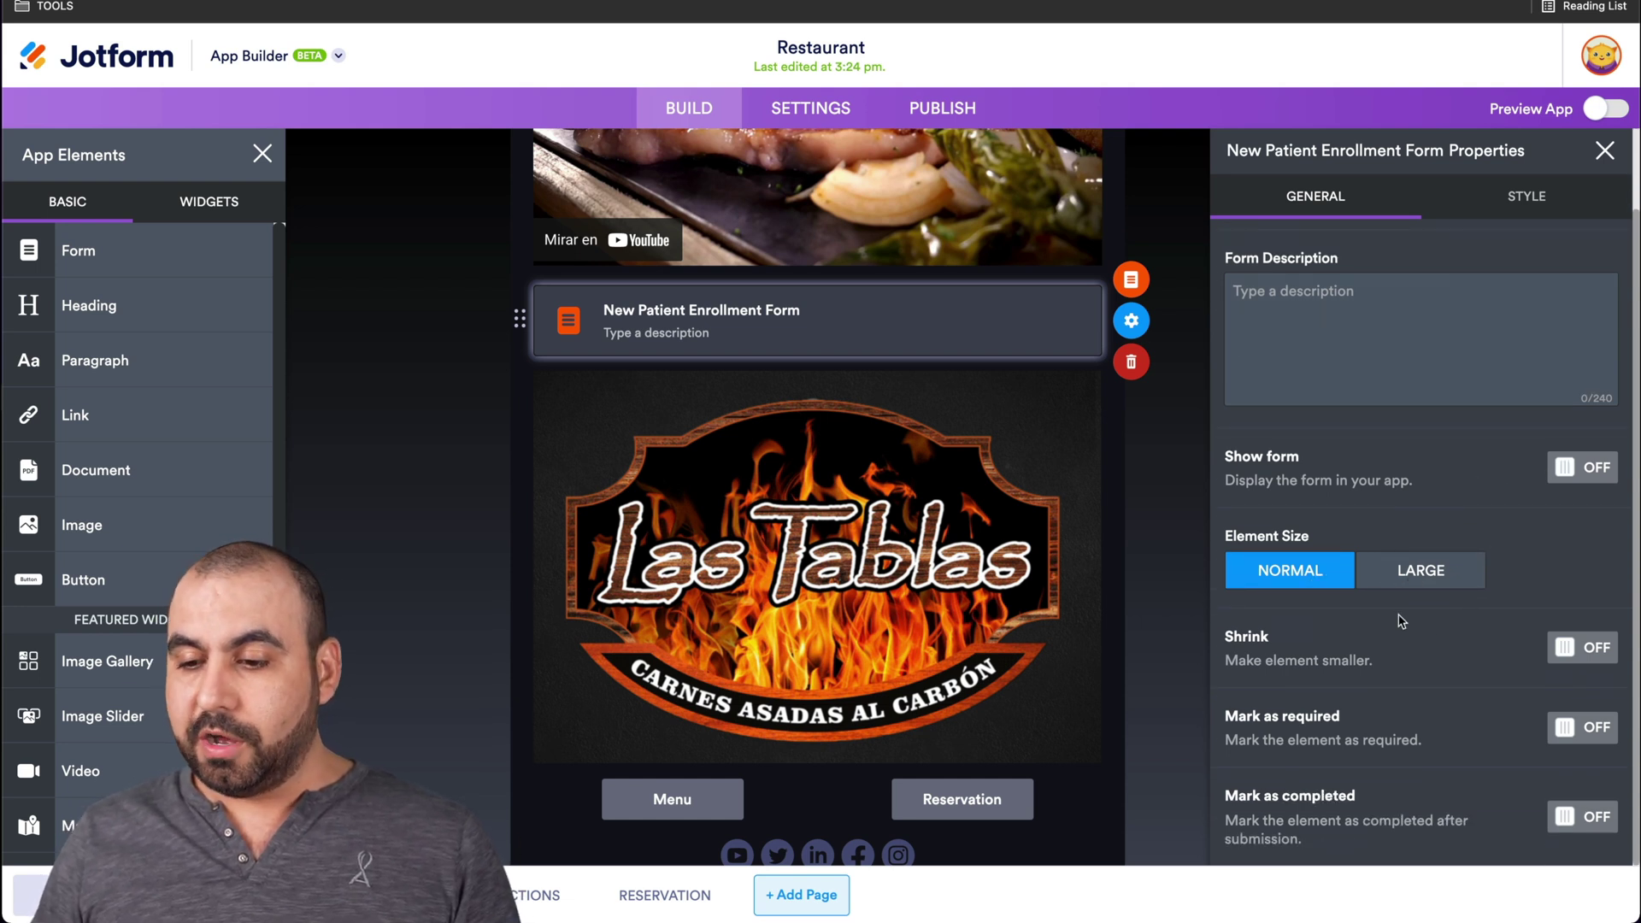
Step: Turn Shrink on for the form element, review its Style options, and close properties
left_click(1587, 648)
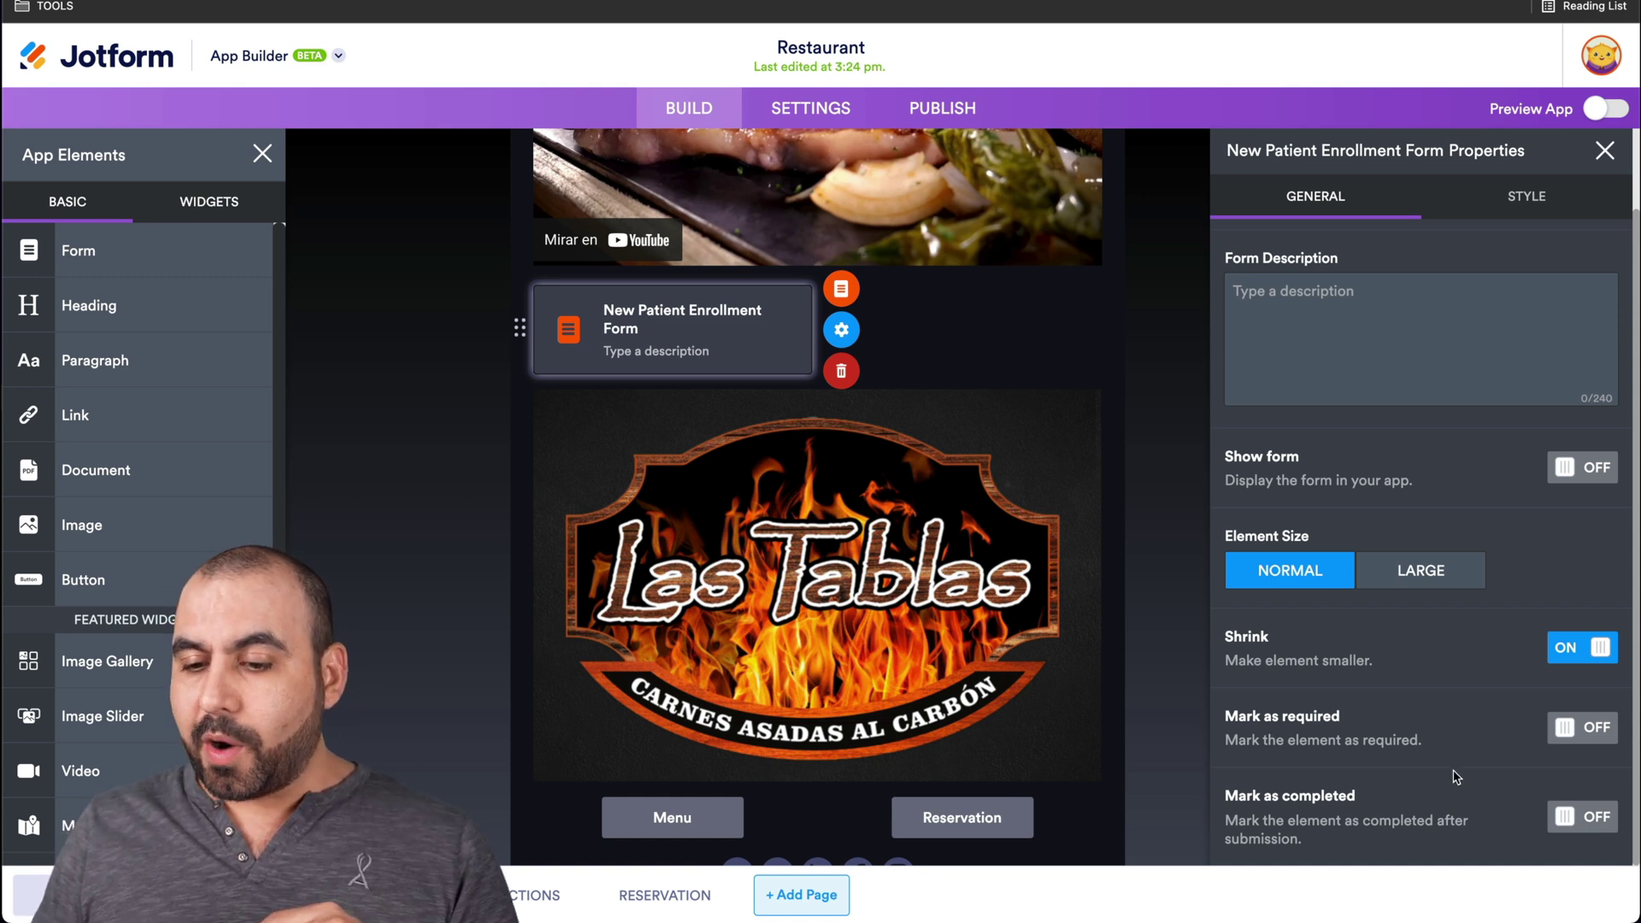
scroll(1450, 641, "up", 3)
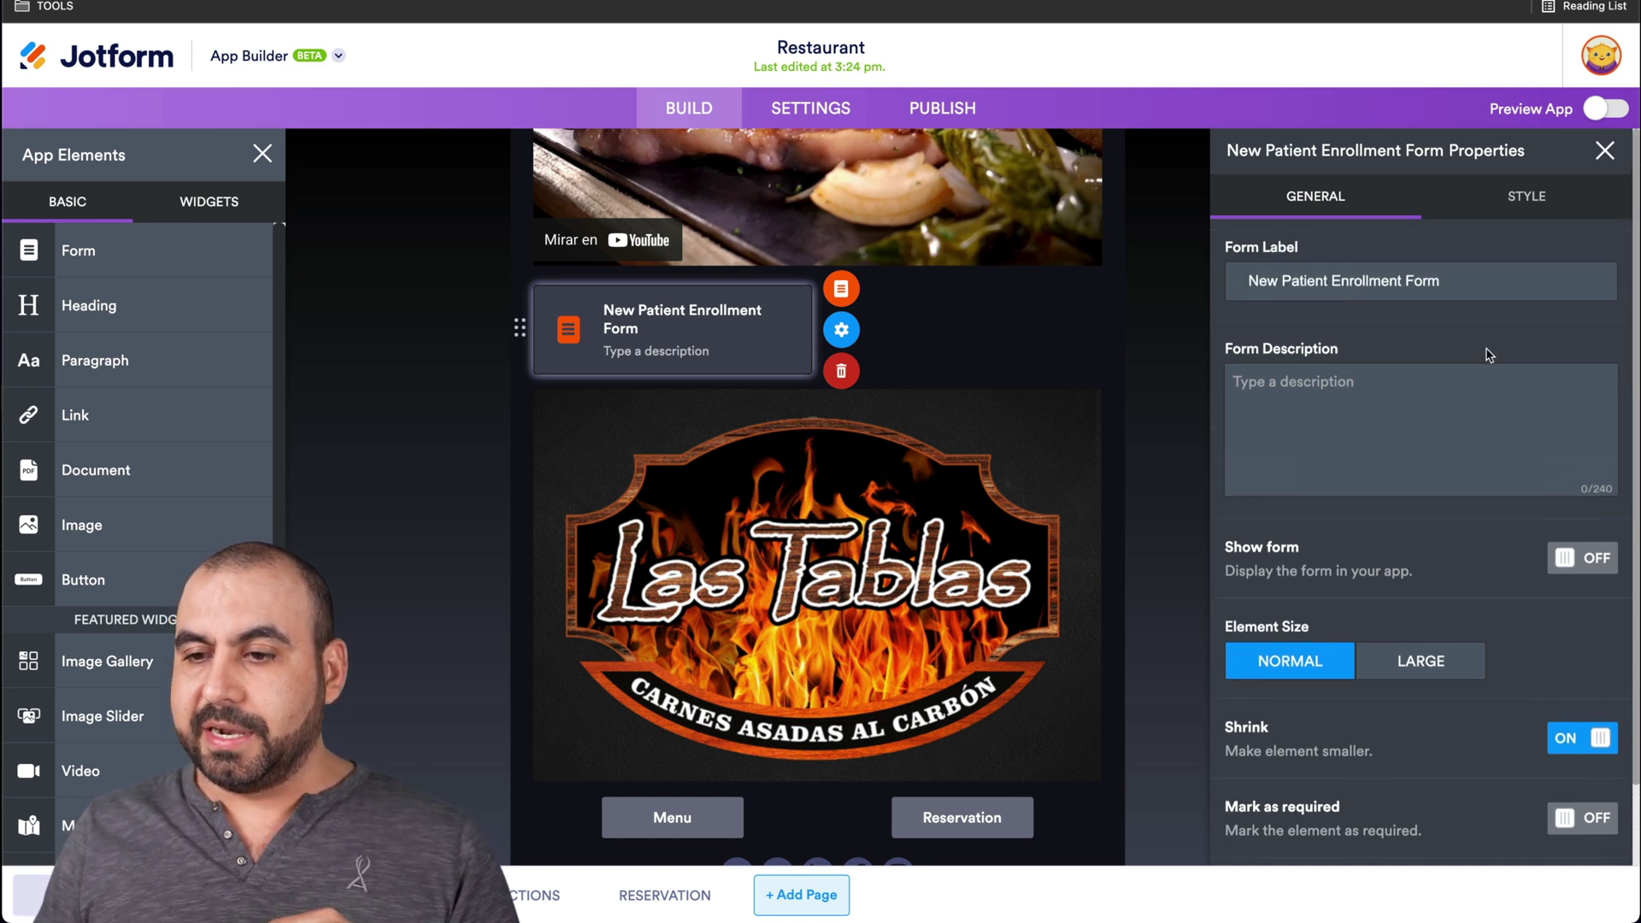
left_click(1525, 196)
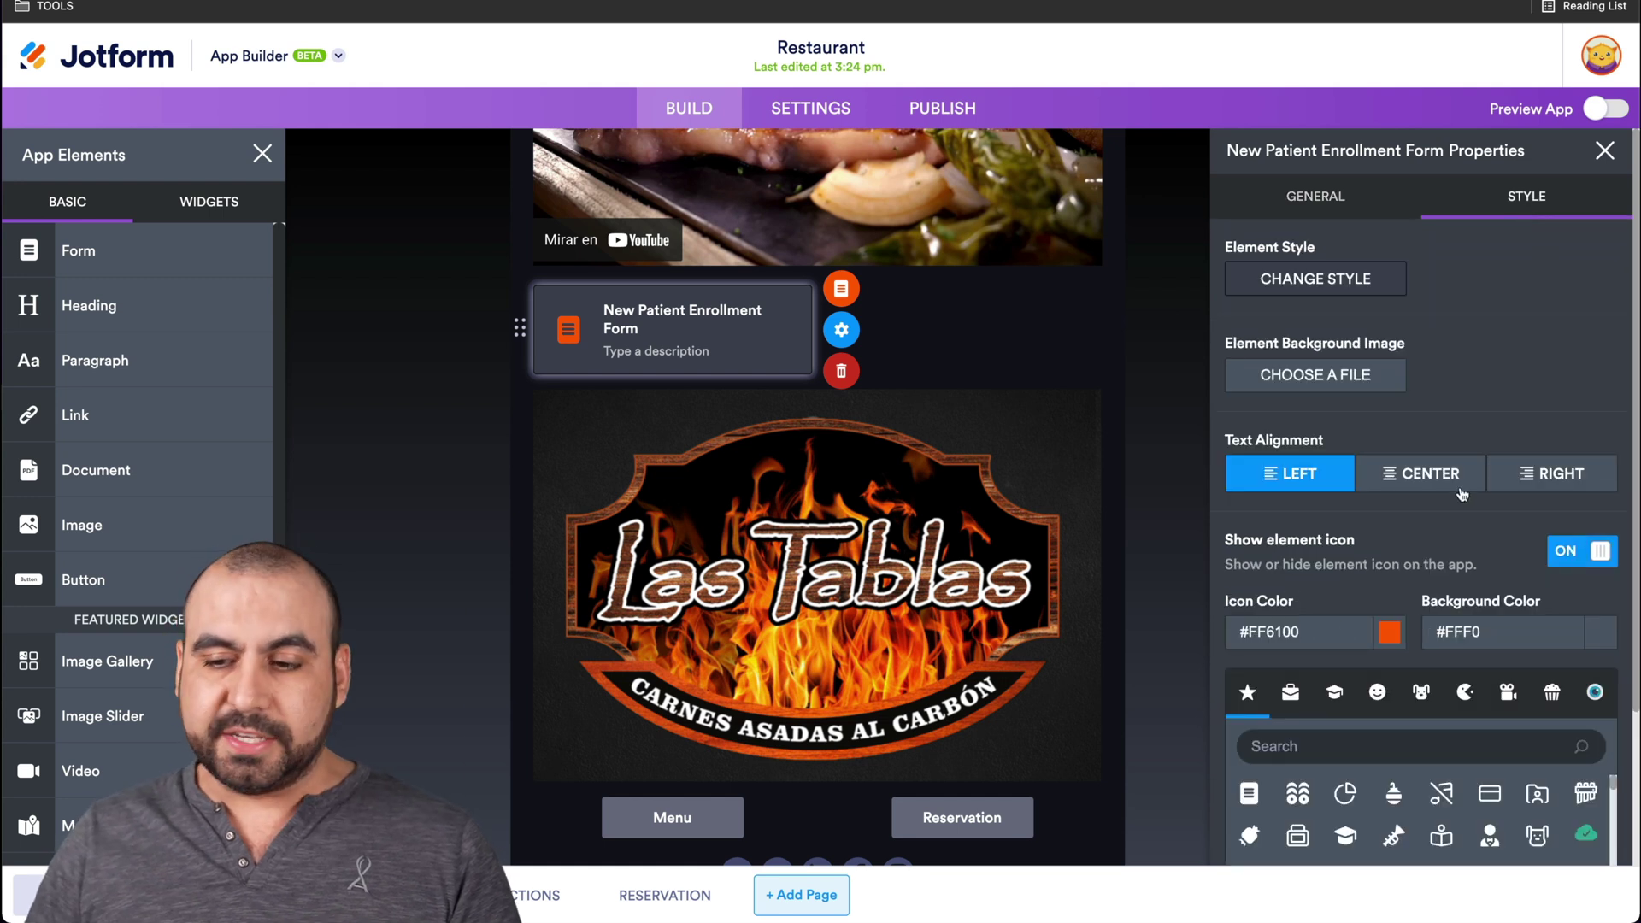
scroll(1463, 494, "down", 3)
scroll(1443, 529, "down", 1)
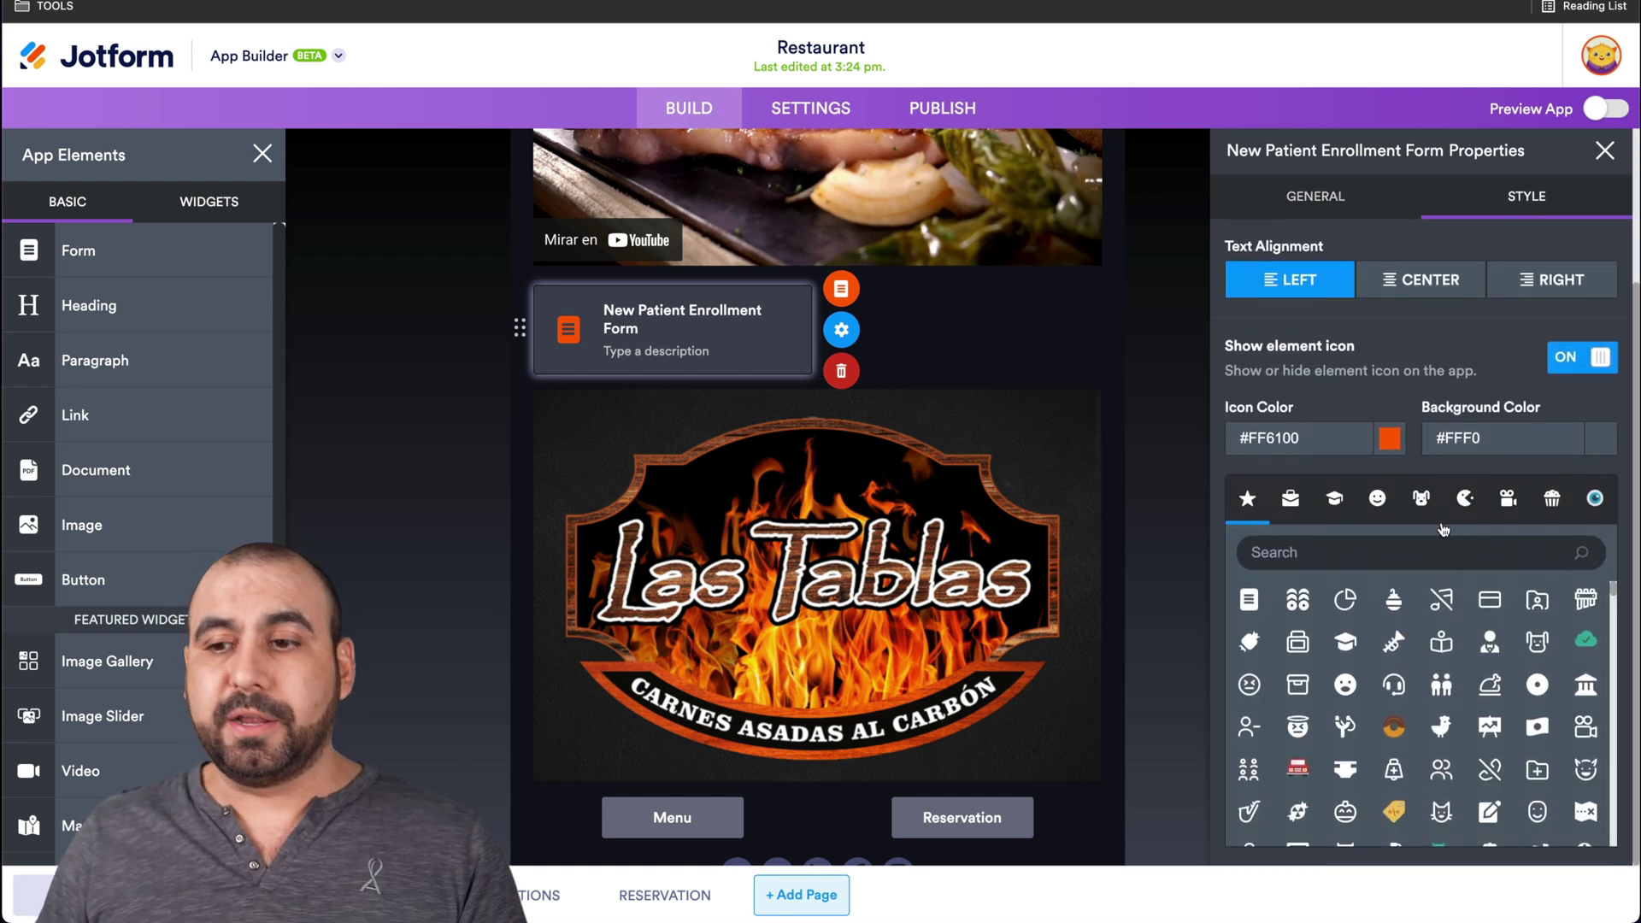
scroll(1443, 528, "up", 3)
scroll(1442, 529, "up", 1)
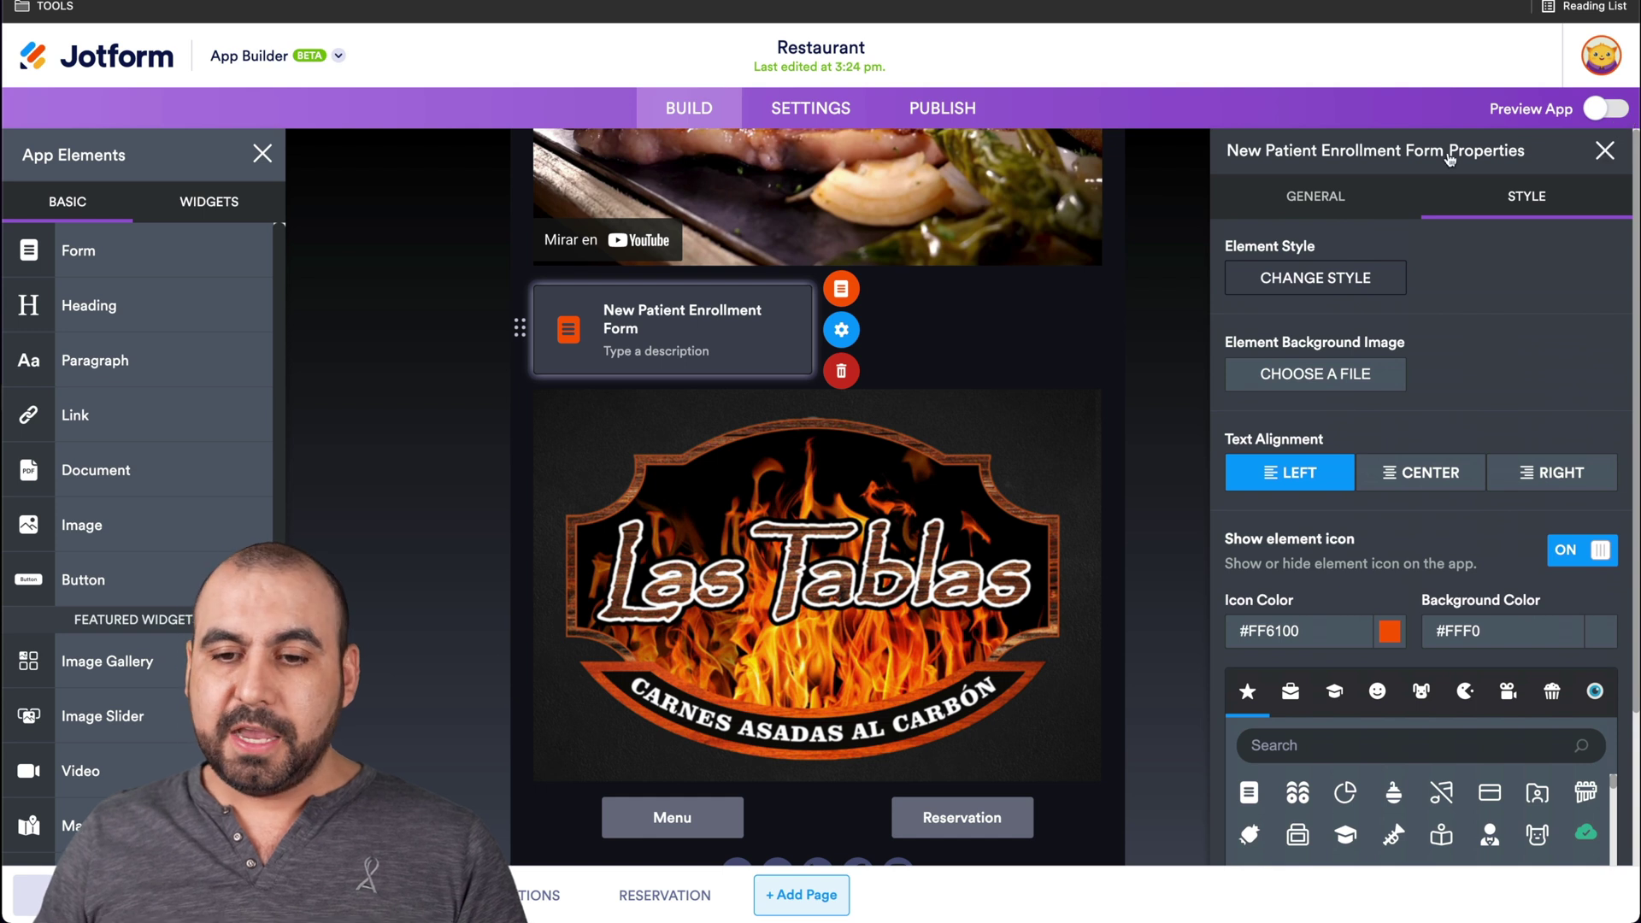
left_click(879, 351)
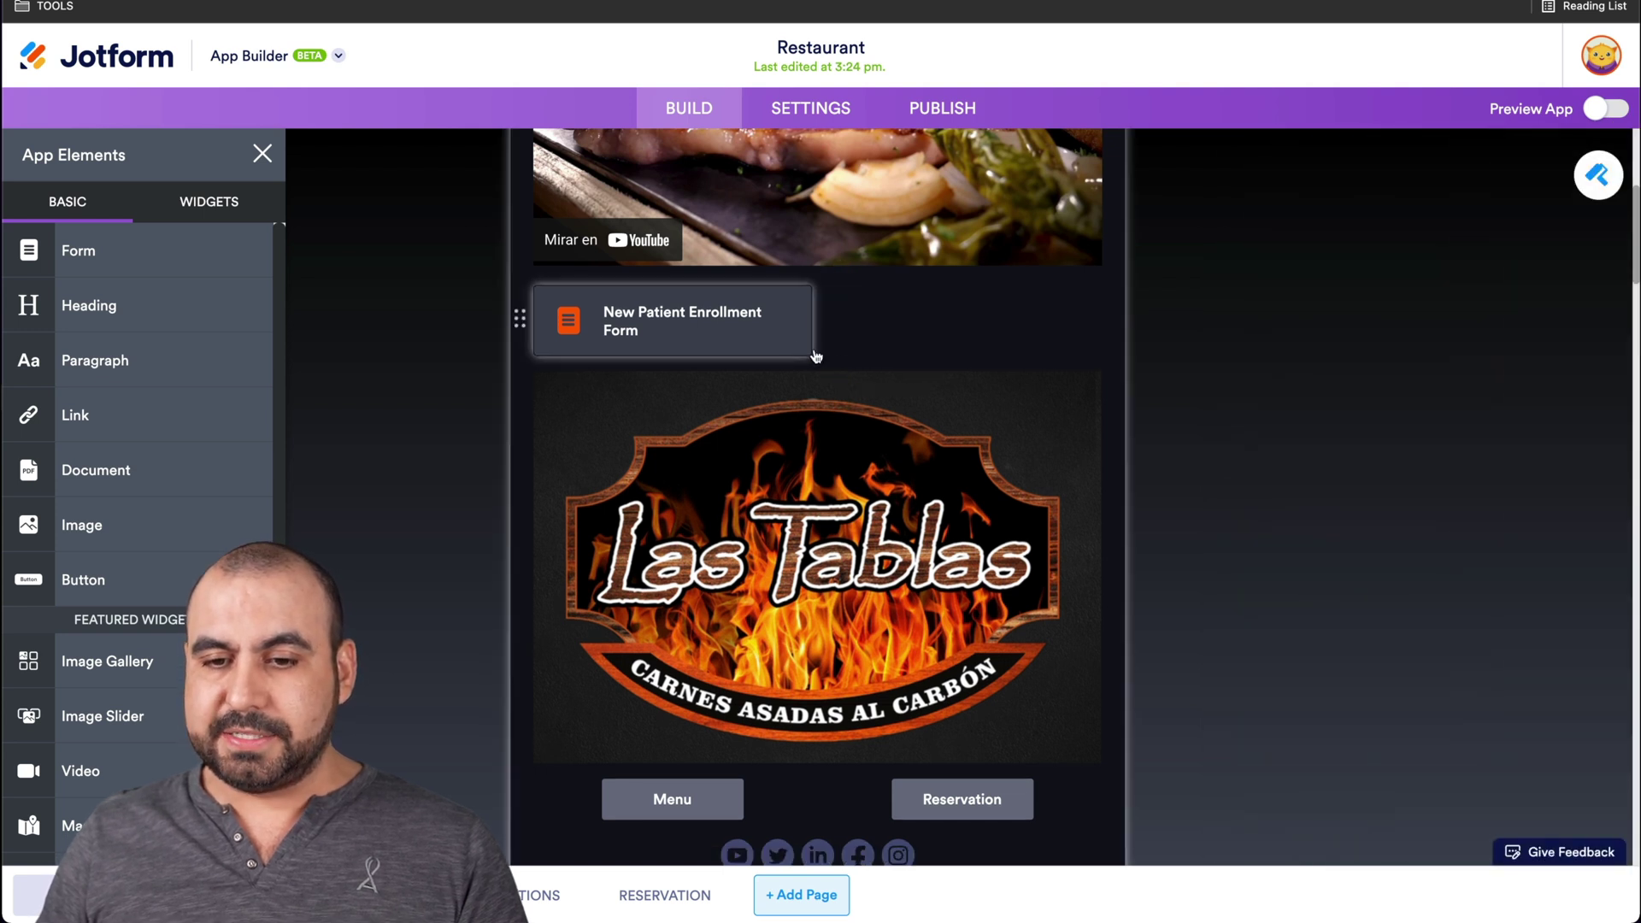
left_click(705, 320)
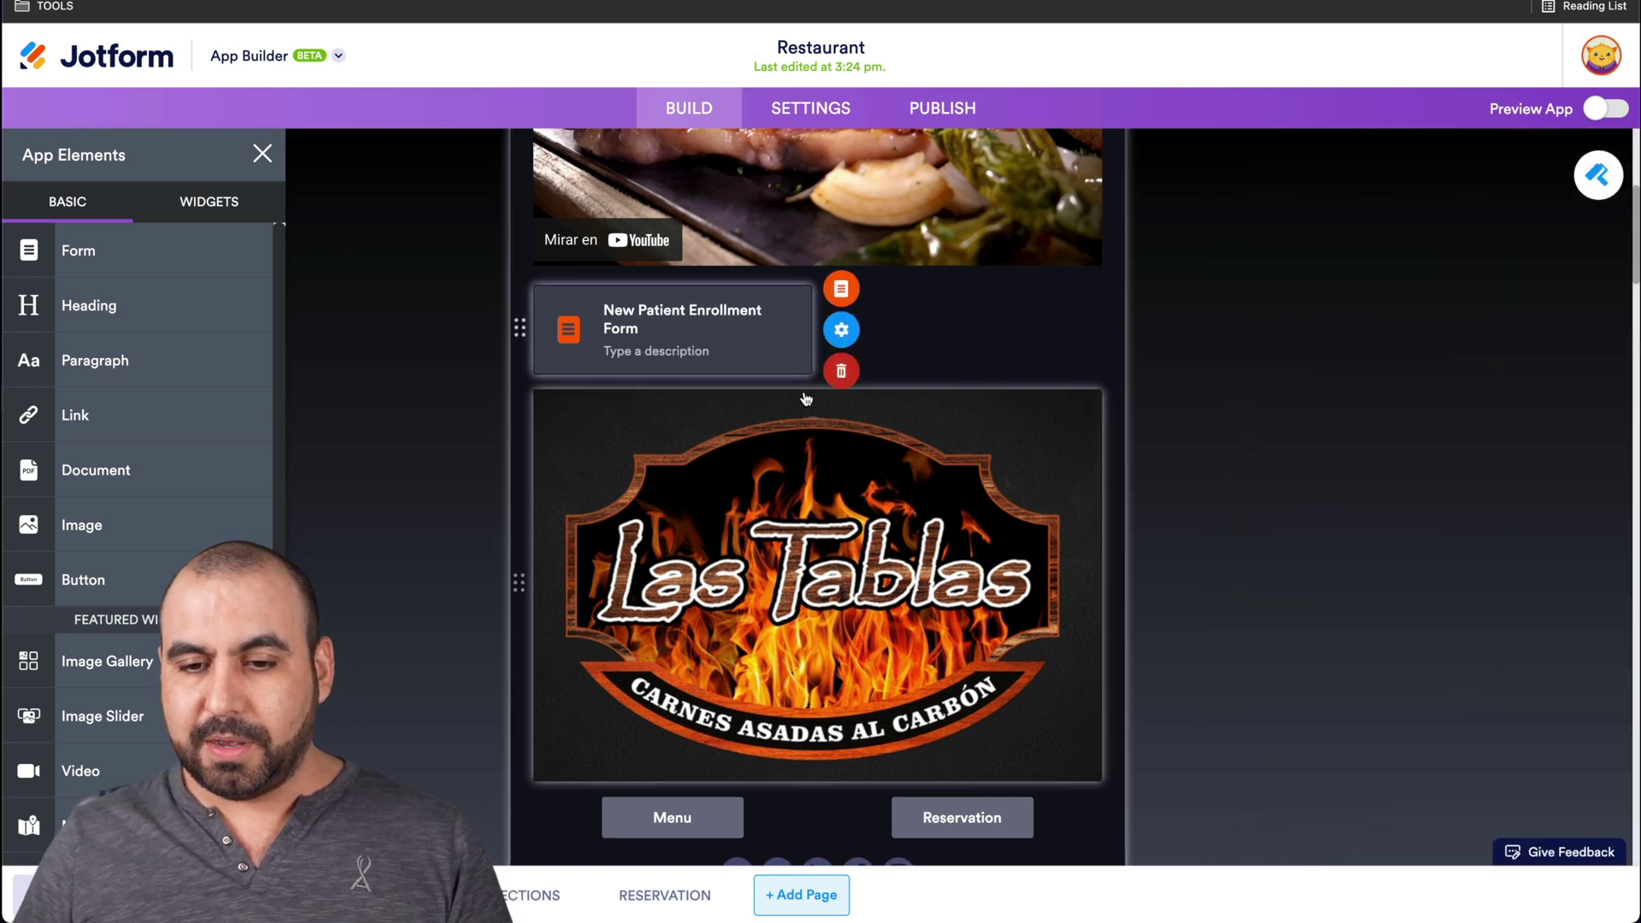
Step: Delete the New Patient Enrollment Form and dismiss the 'Item is deleted' notice
left_click(867, 371)
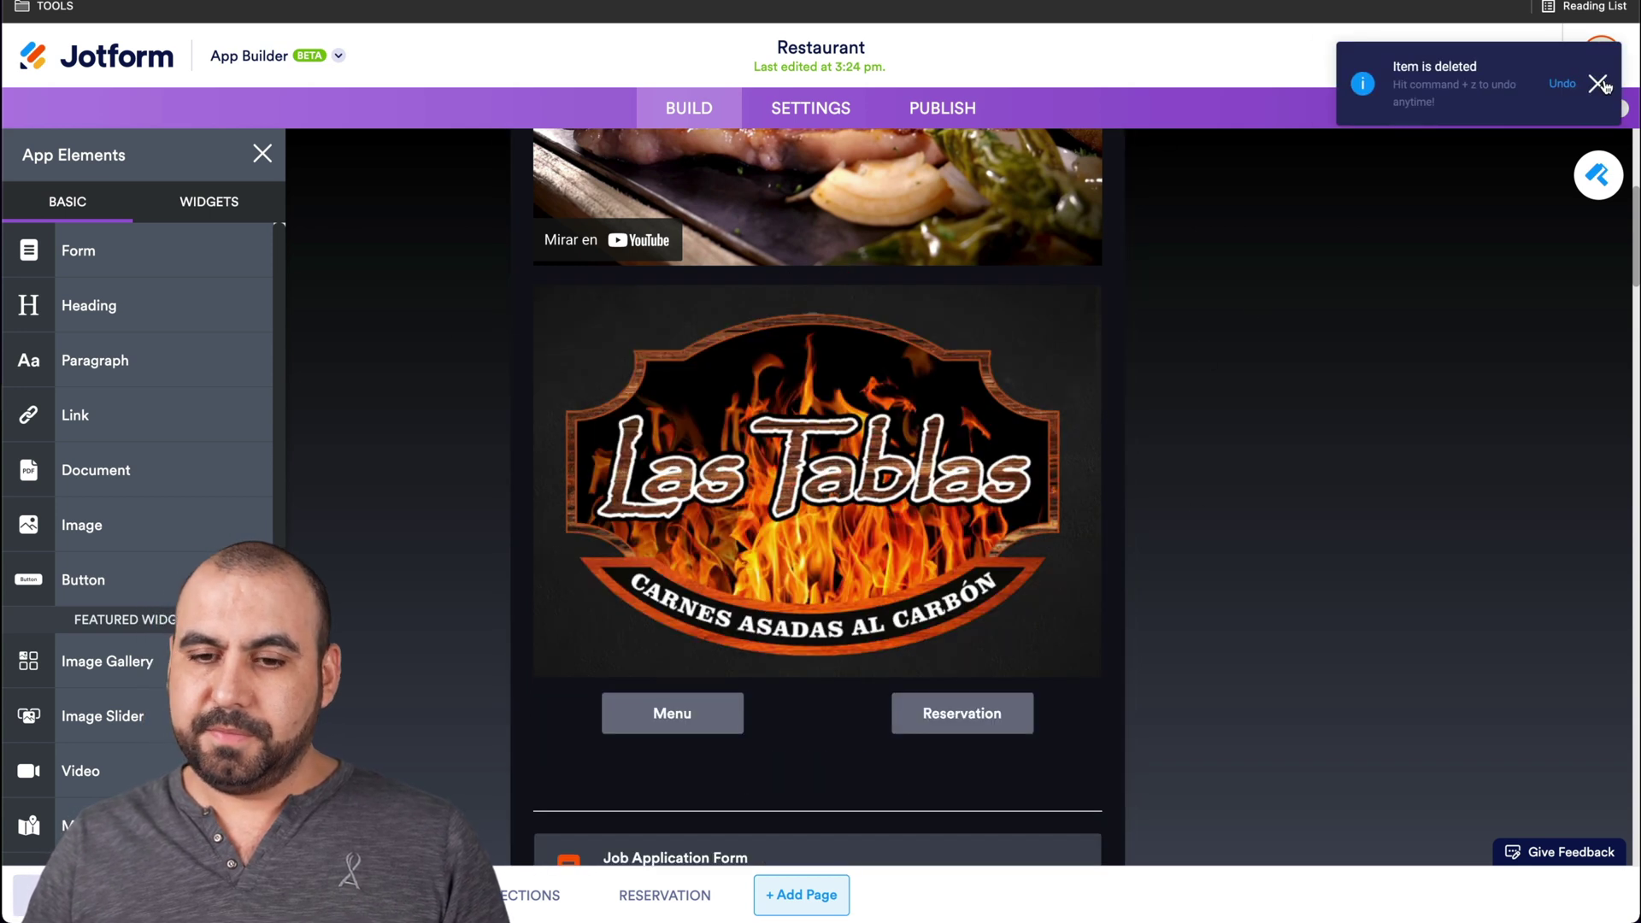
left_click(1600, 84)
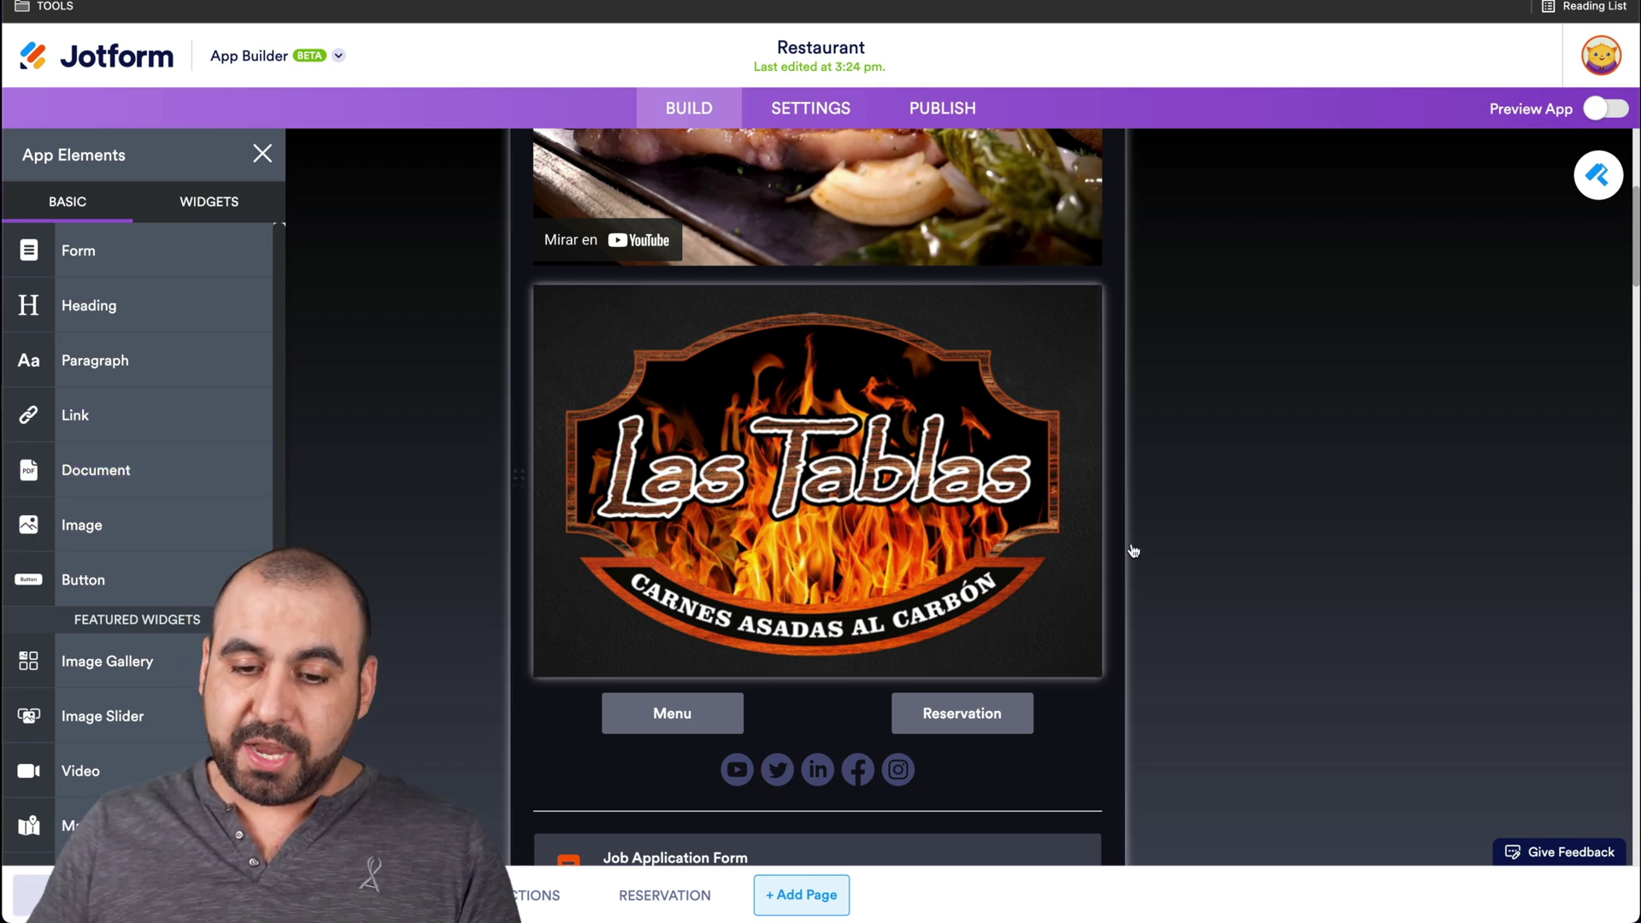
scroll(1160, 557, "down", 5)
scroll(1159, 558, "down", 5)
scroll(1159, 558, "down", 5)
scroll(1160, 558, "down", 4)
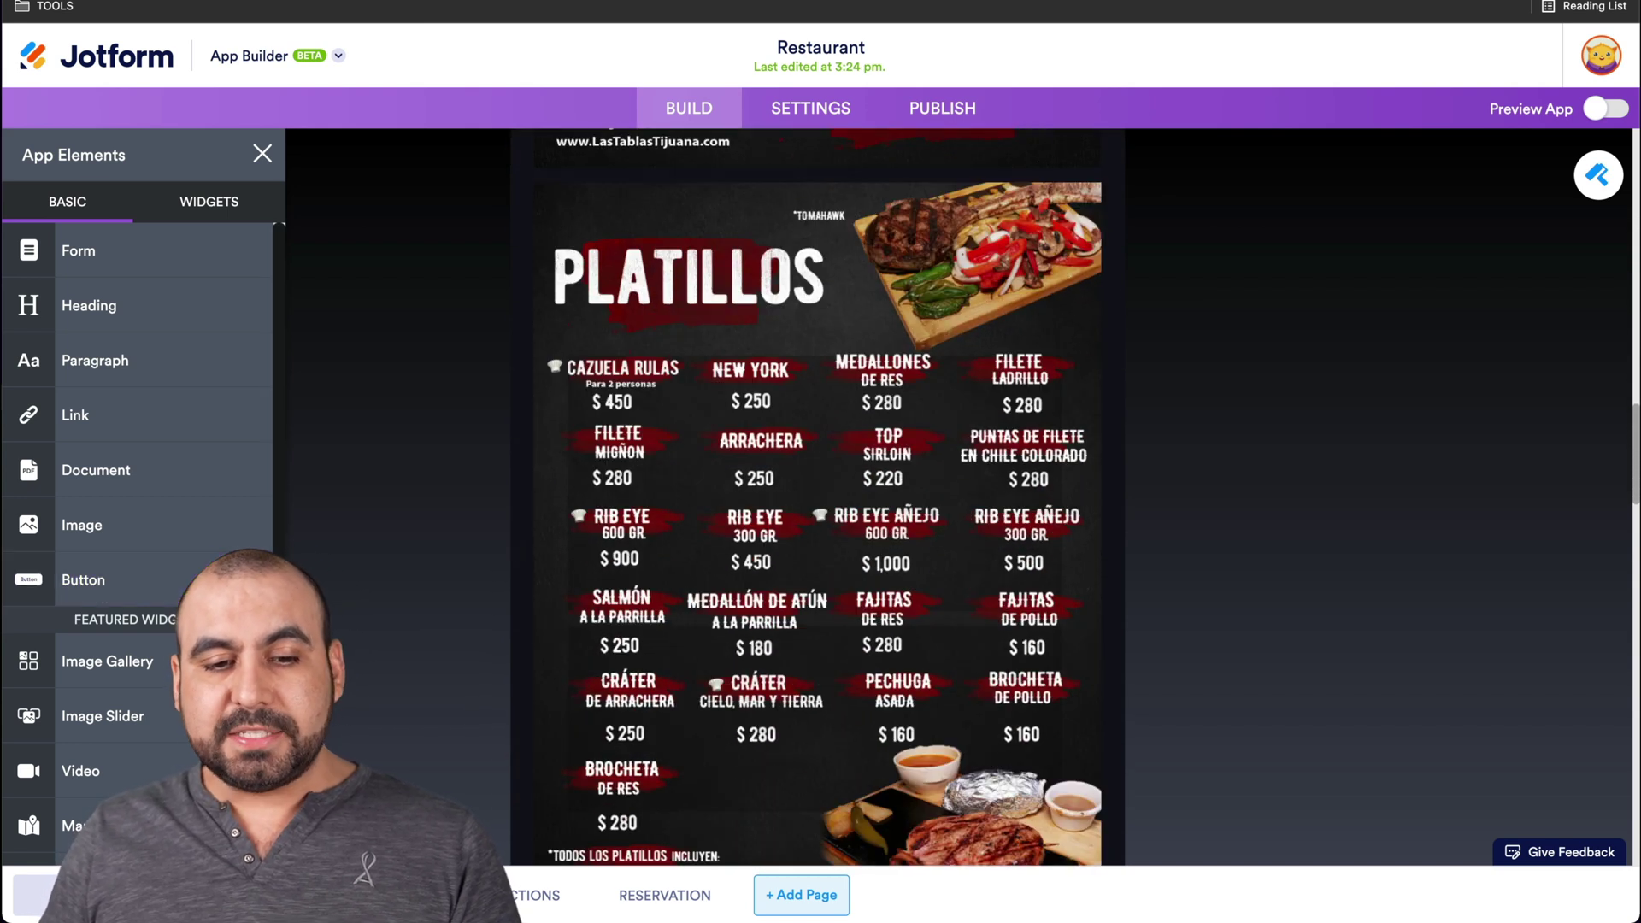
scroll(554, 519, "up", 10)
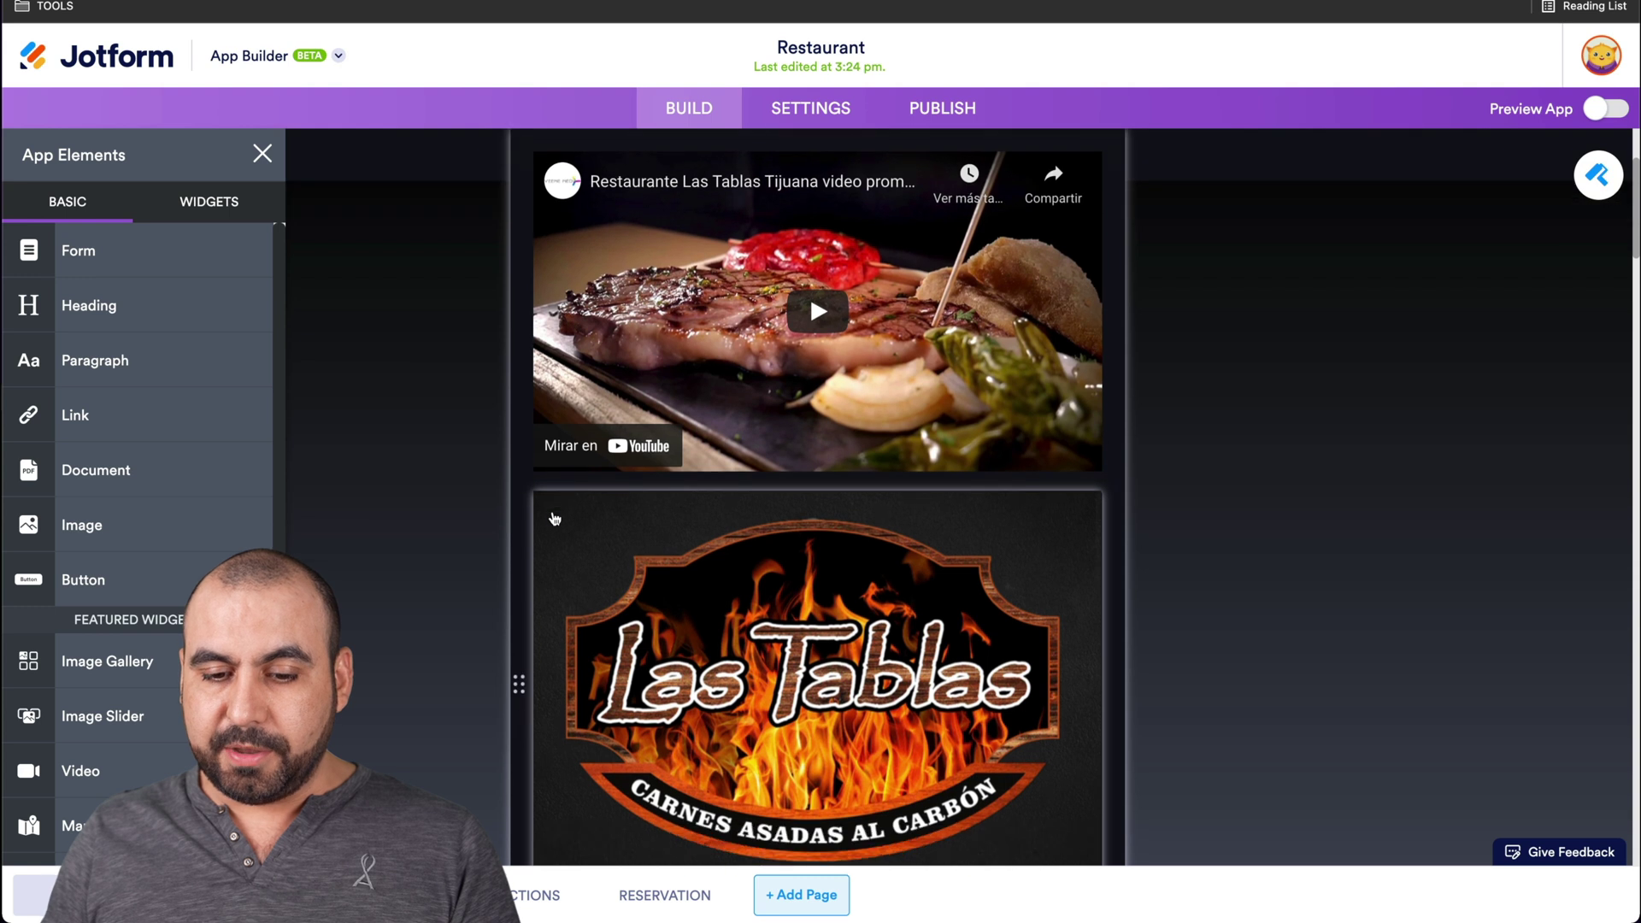
scroll(554, 519, "down", 5)
left_click(705, 546)
left_click(782, 543)
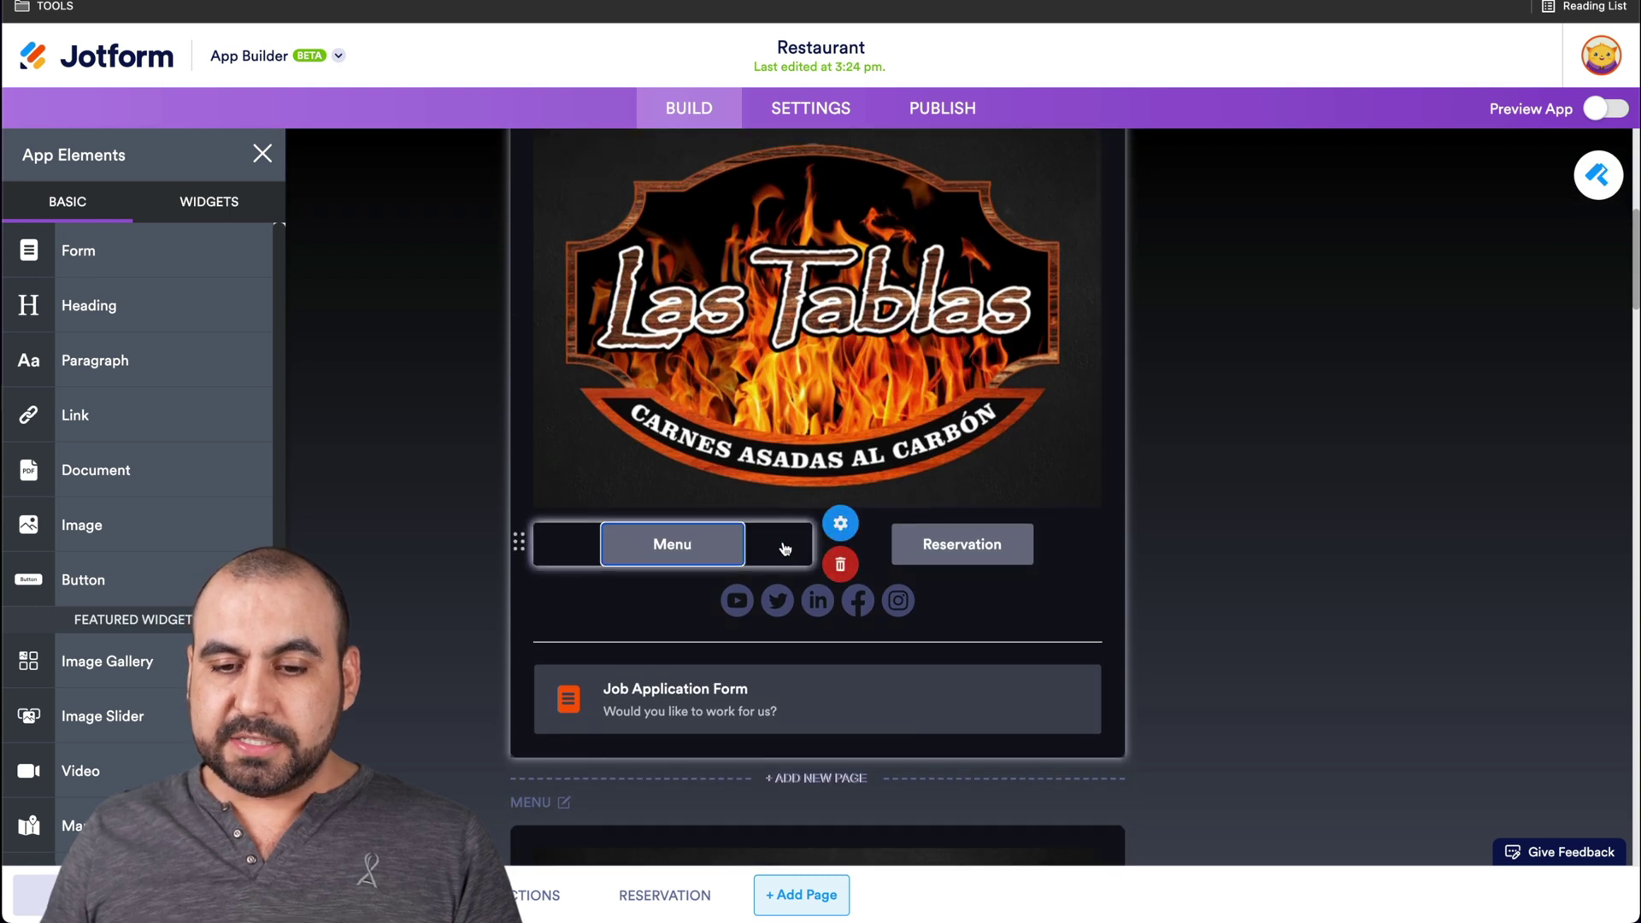
left_click(860, 523)
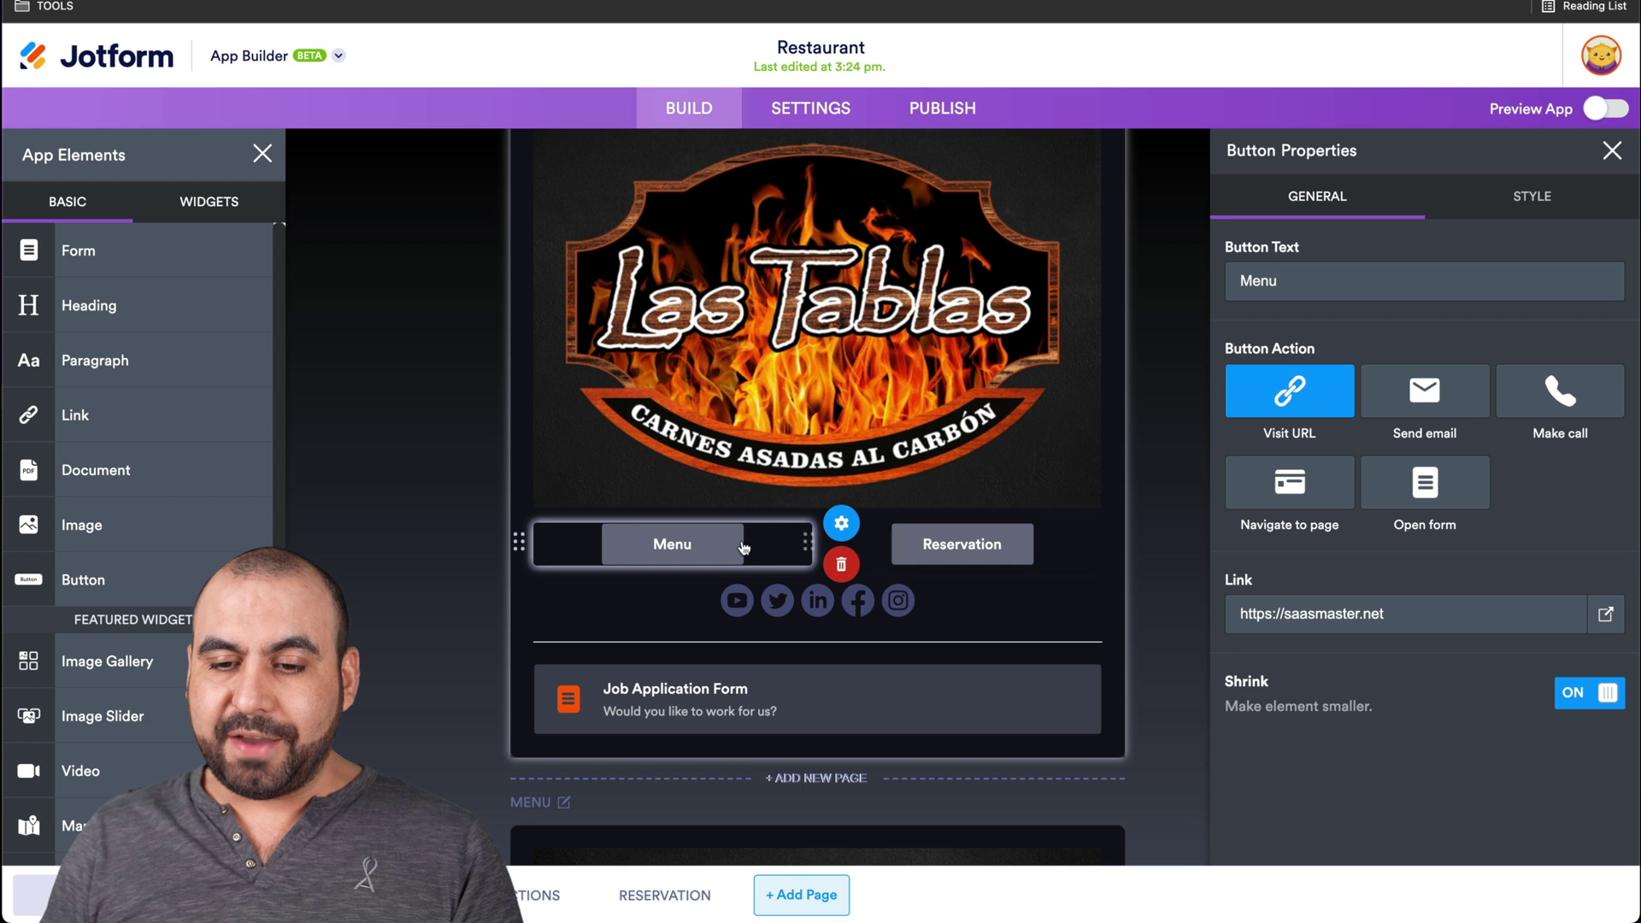
left_click(430, 429)
scroll(167, 657, "down", 3)
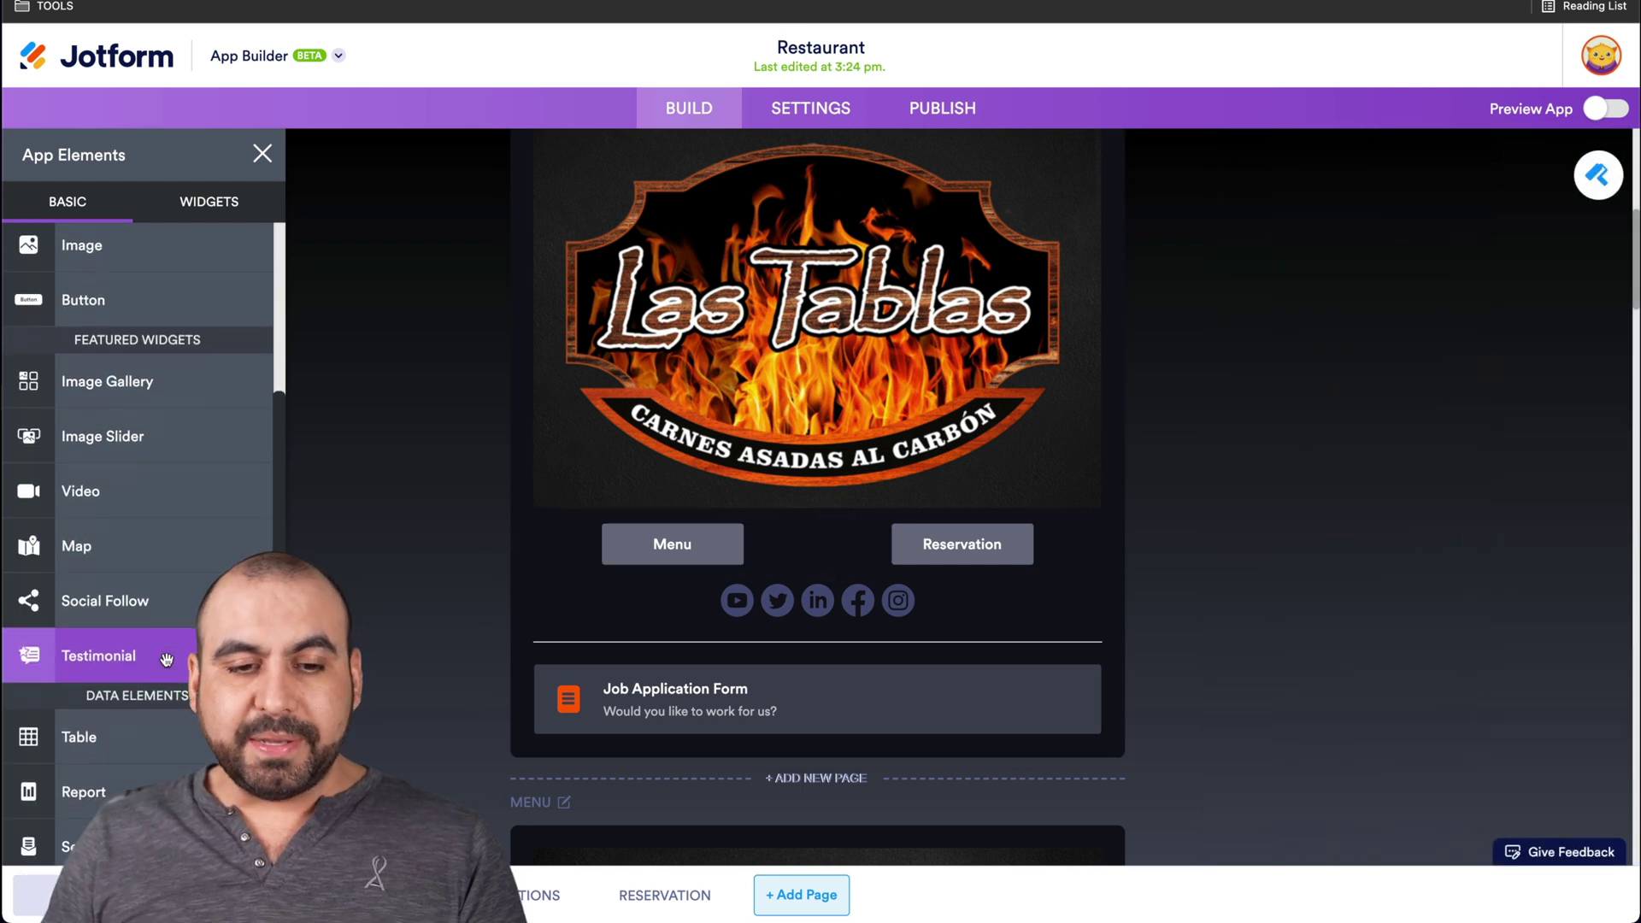
scroll(134, 331, "down", 1)
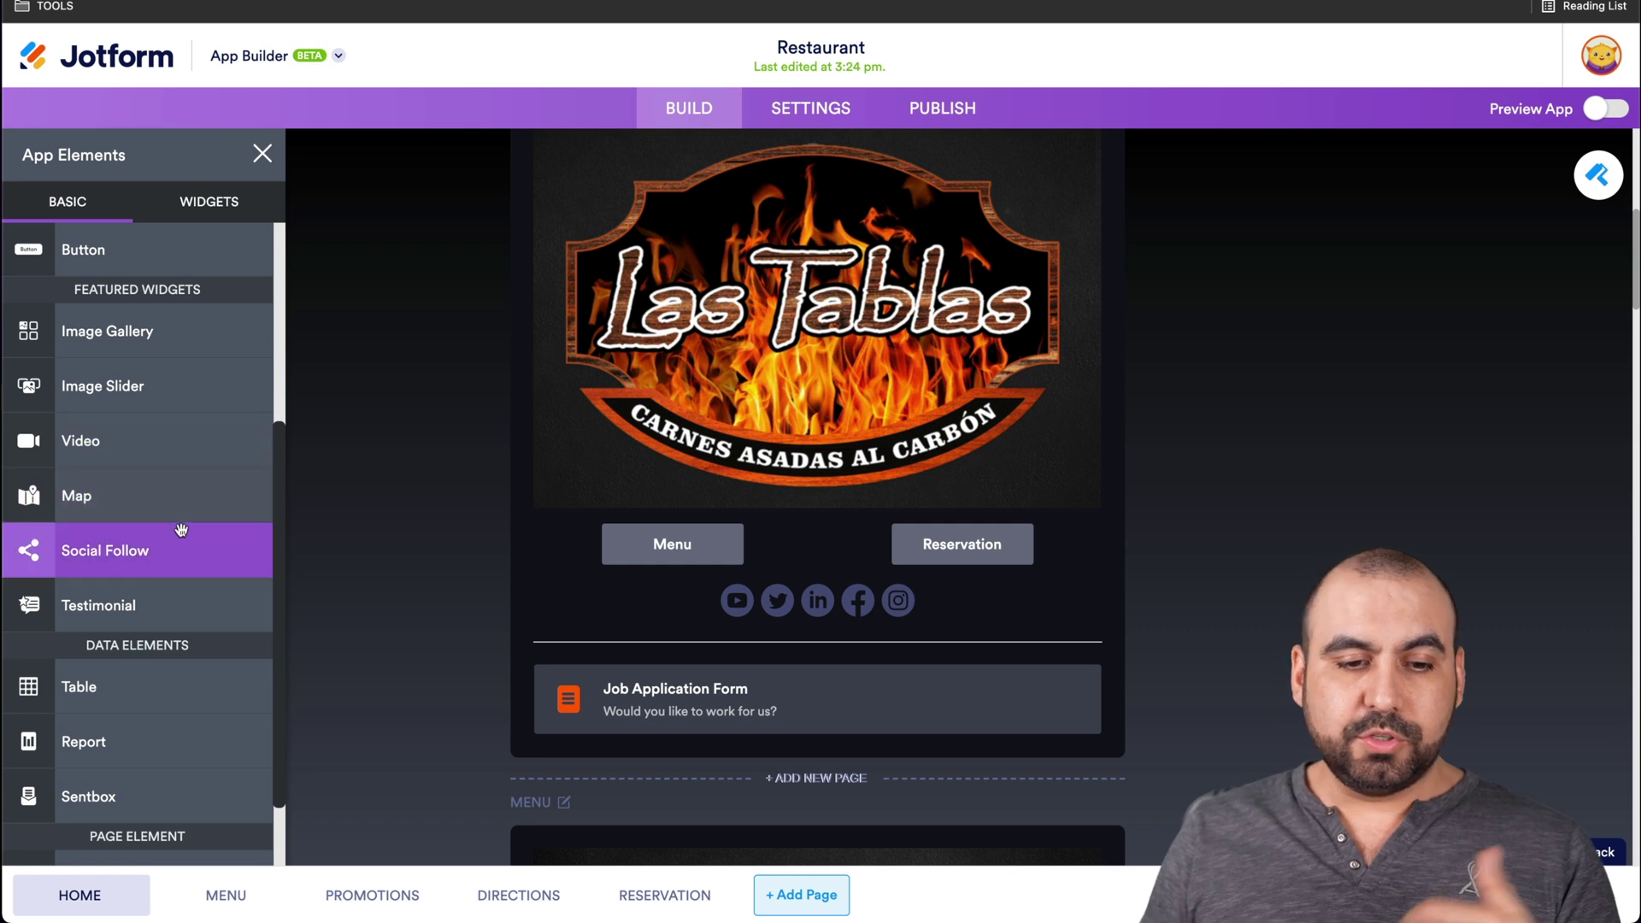
left_click(615, 606)
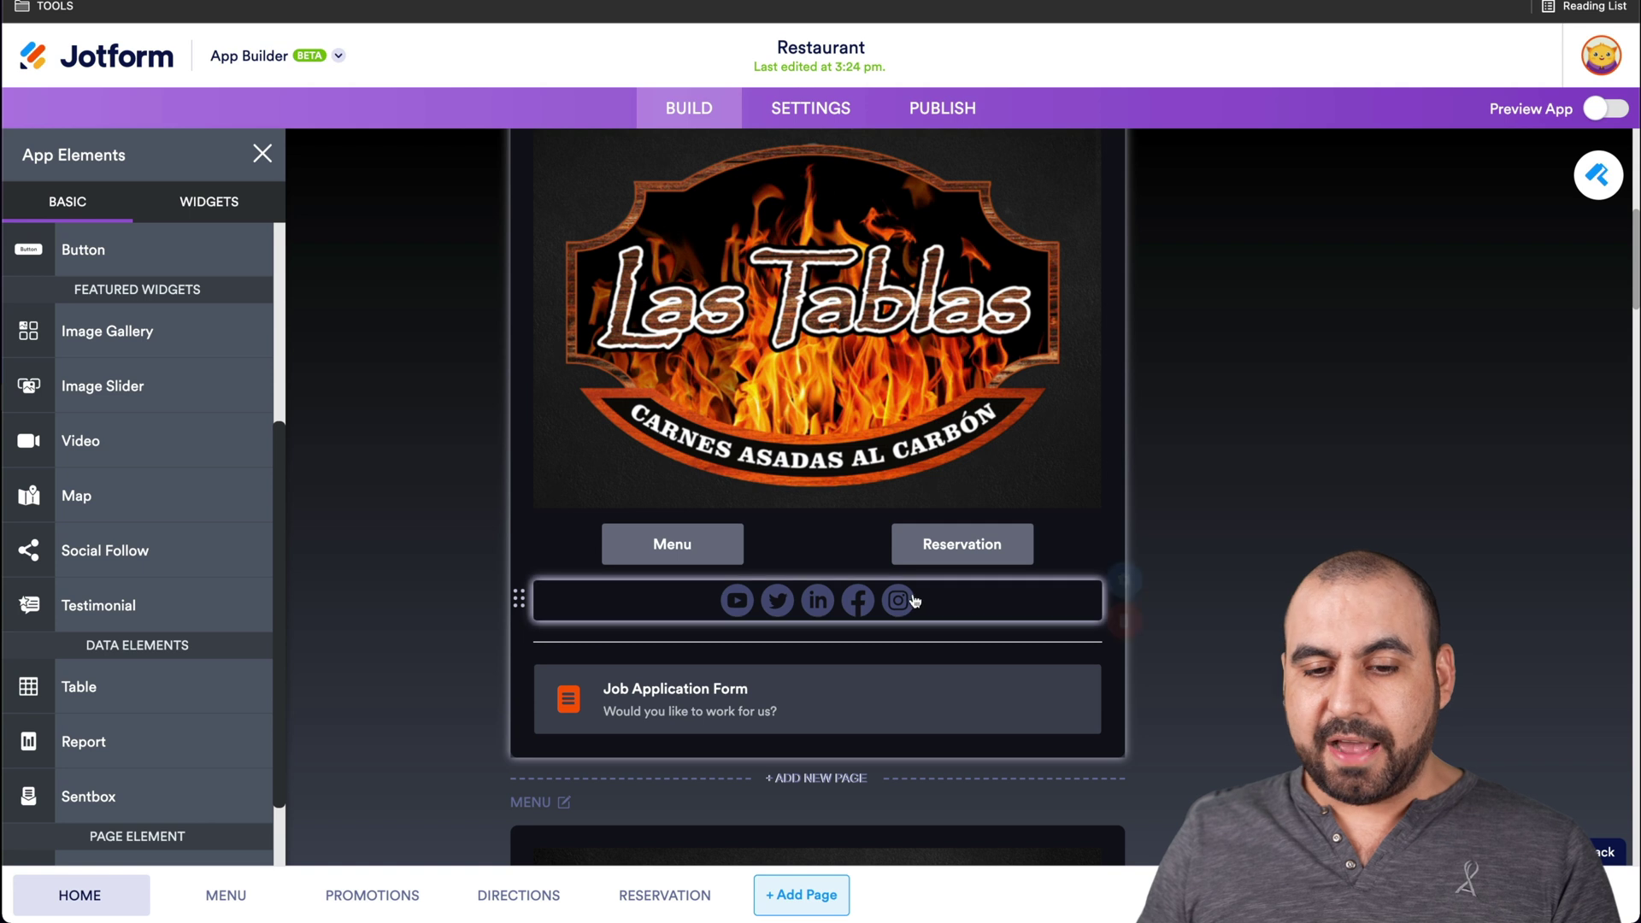
Step: Enter a Flickr profile link in Social Follow Properties, then close the panel
left_click(1132, 584)
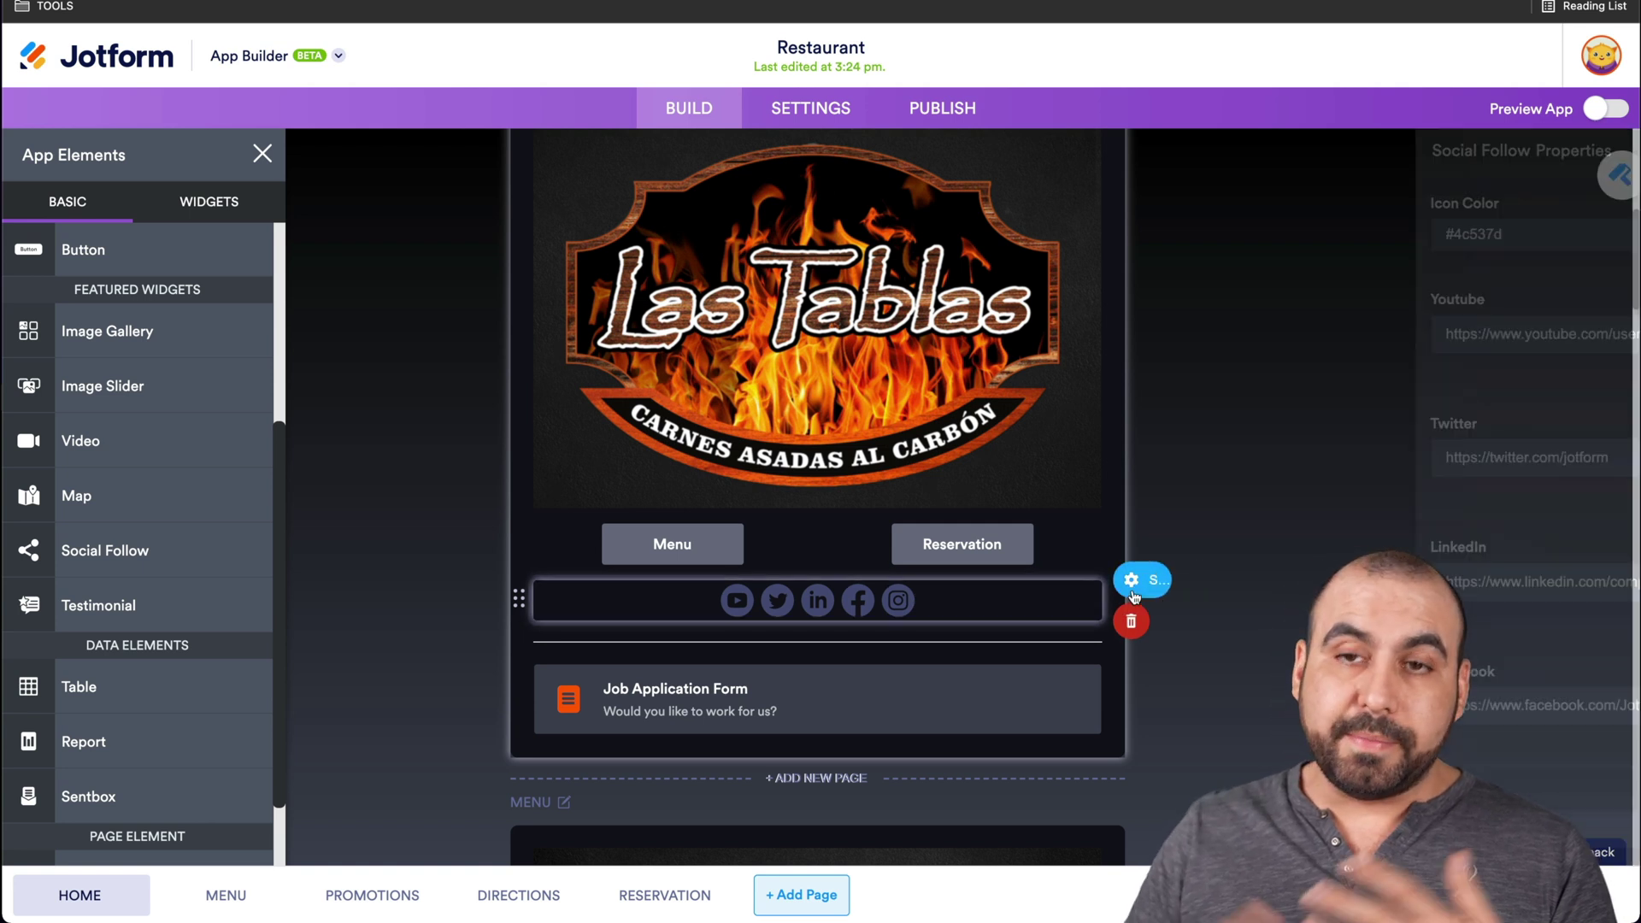
scroll(1443, 561, "down", 1)
scroll(1444, 559, "down", 2)
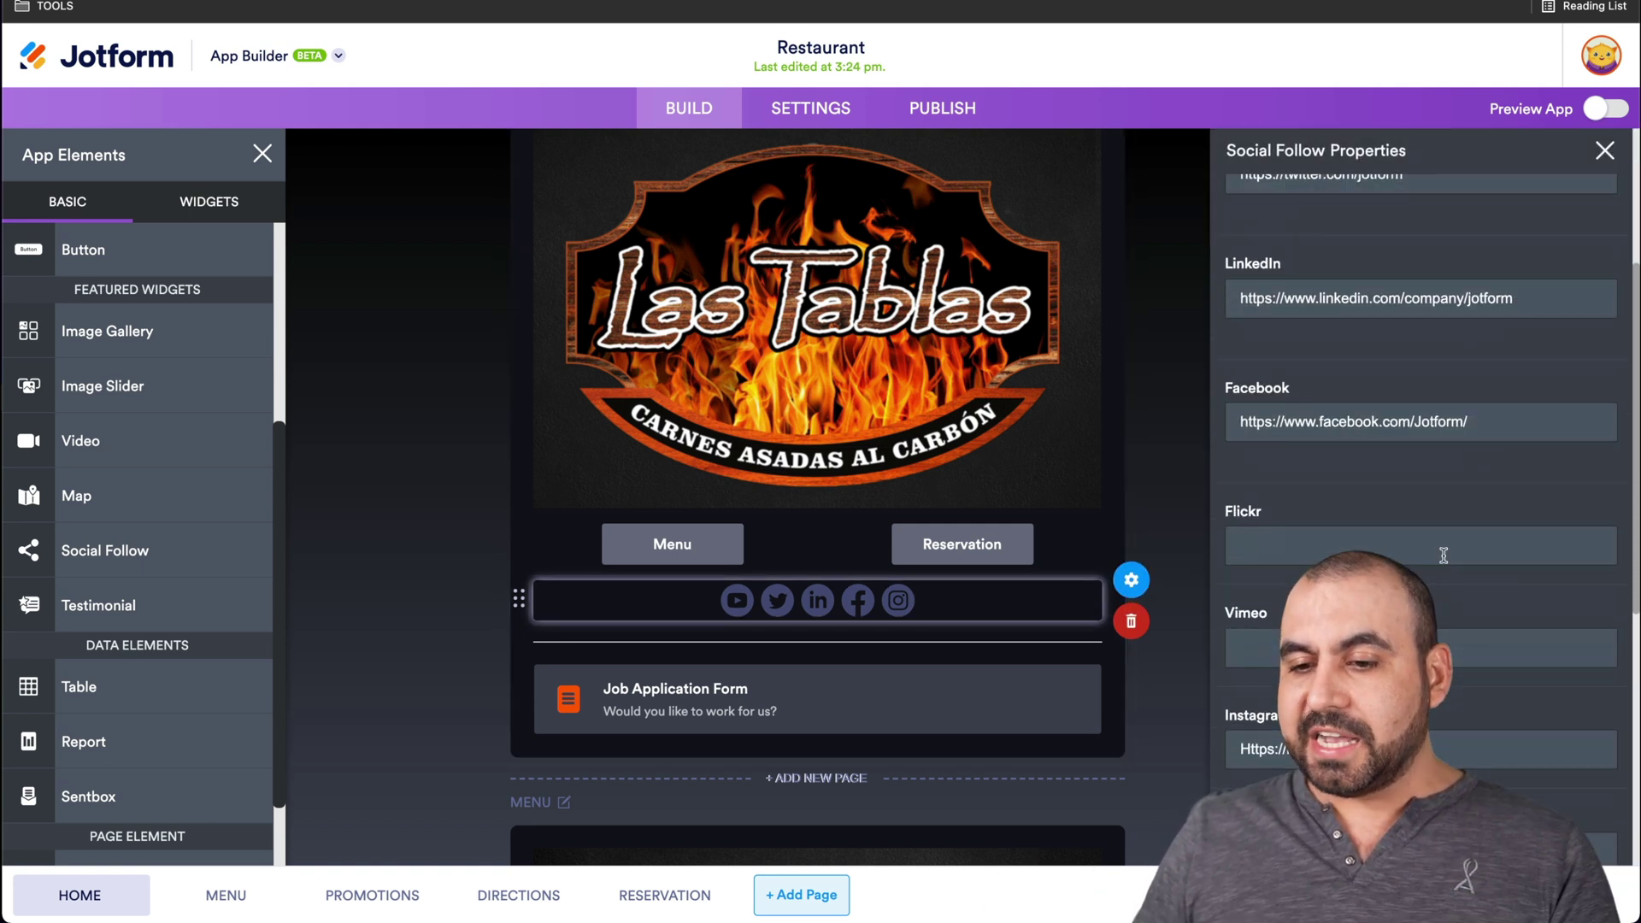
left_click(1303, 544)
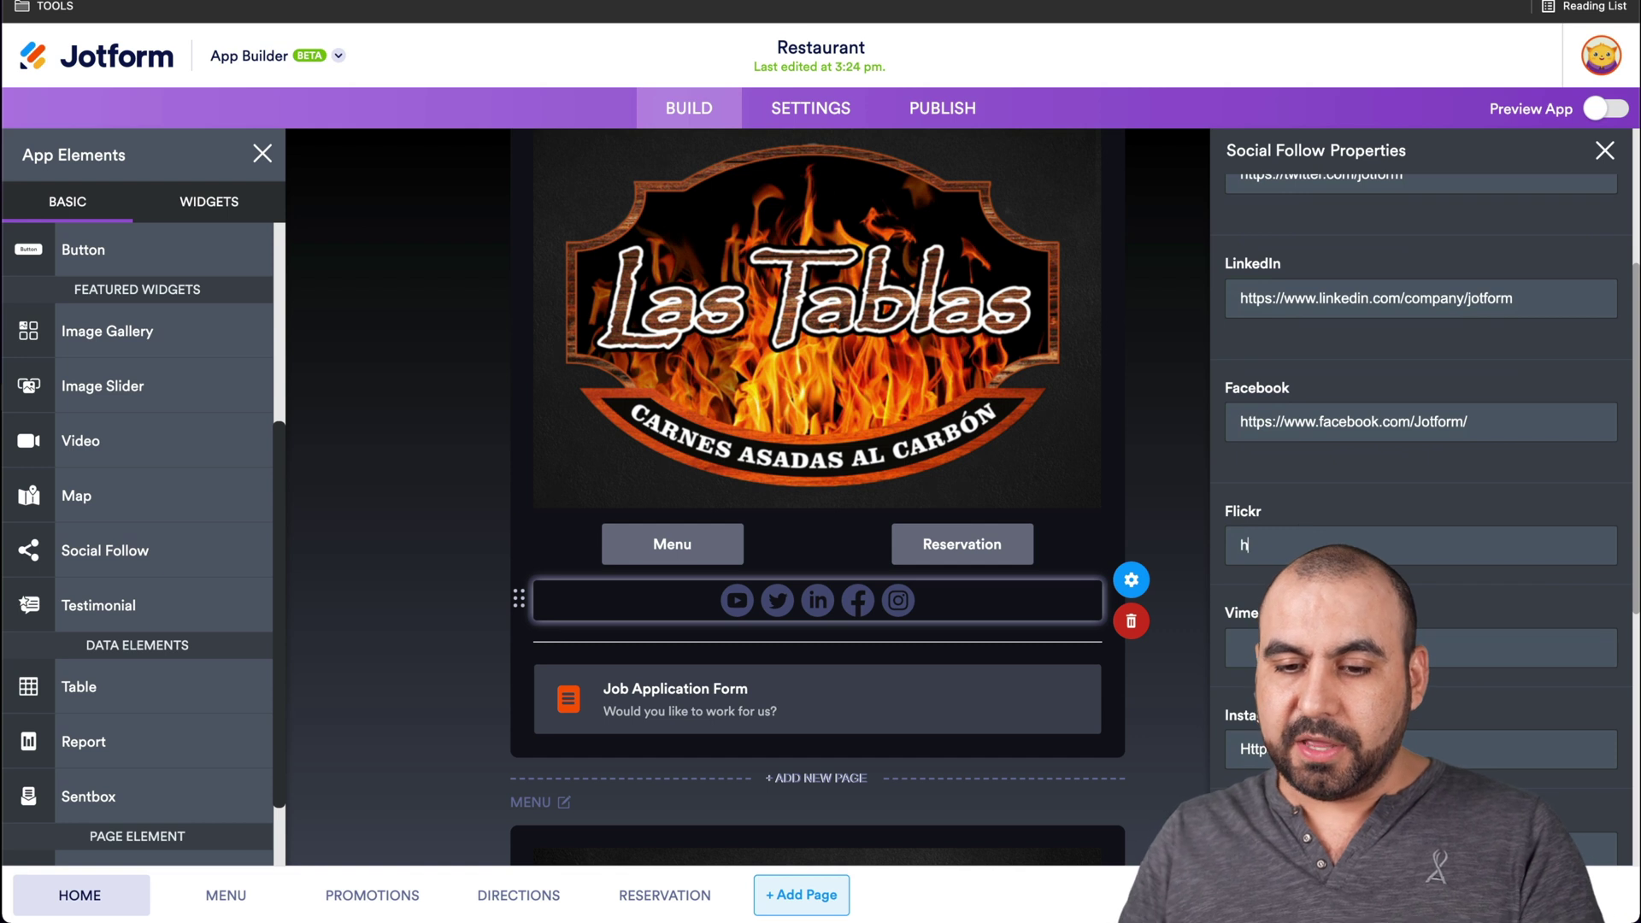
type("ht")
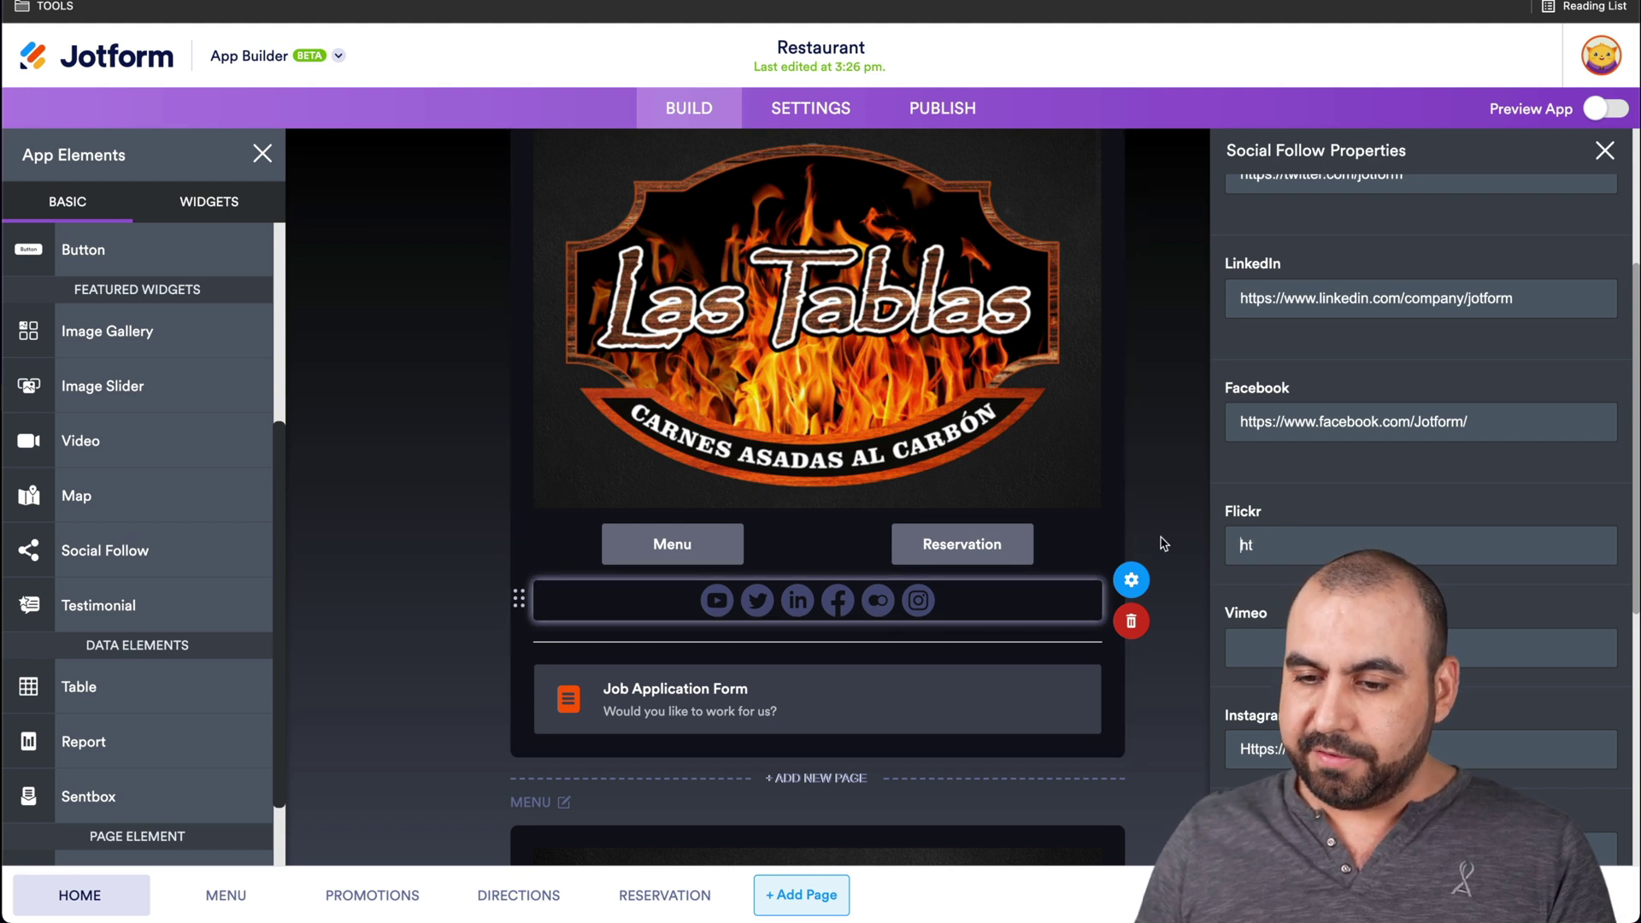
key("Escape")
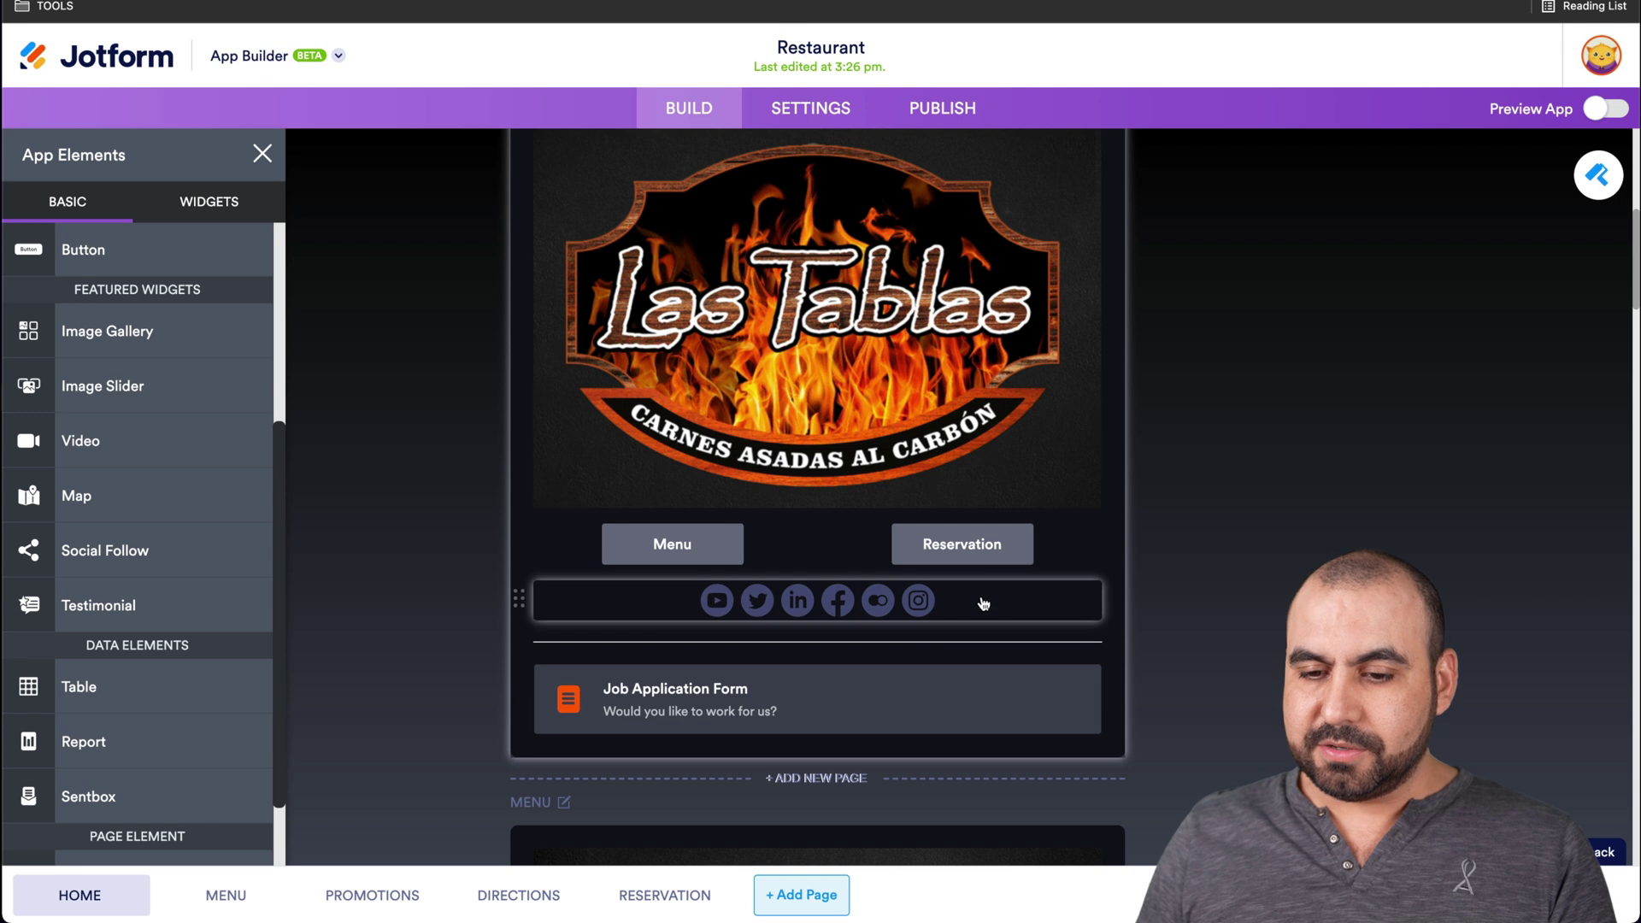
left_click(1074, 600)
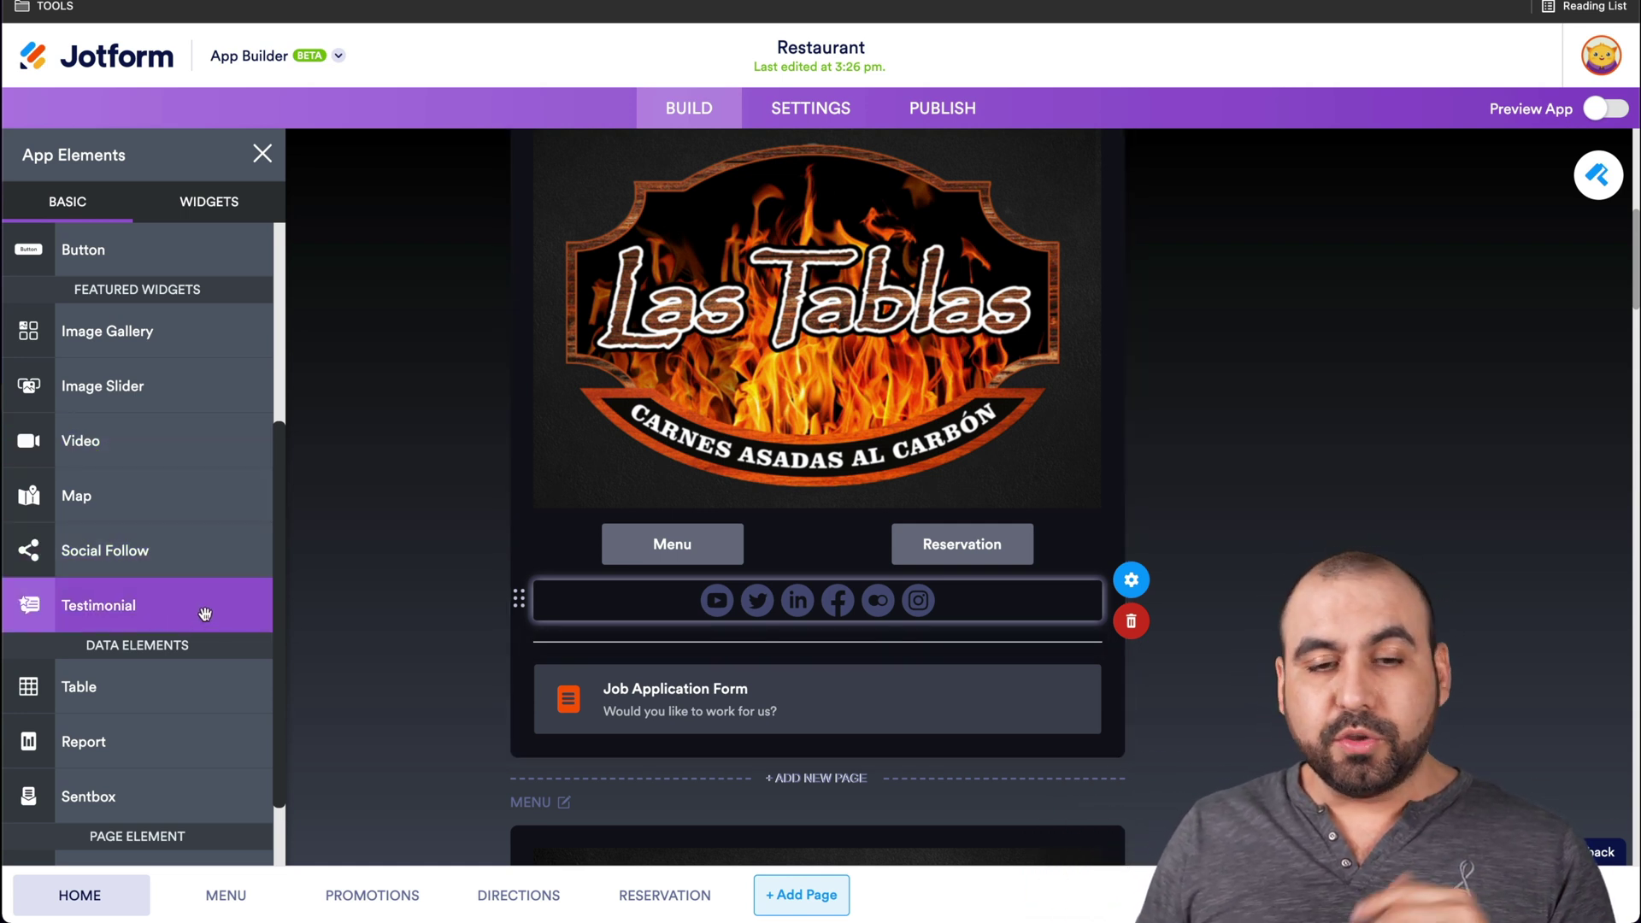
scroll(204, 615, "down", 1)
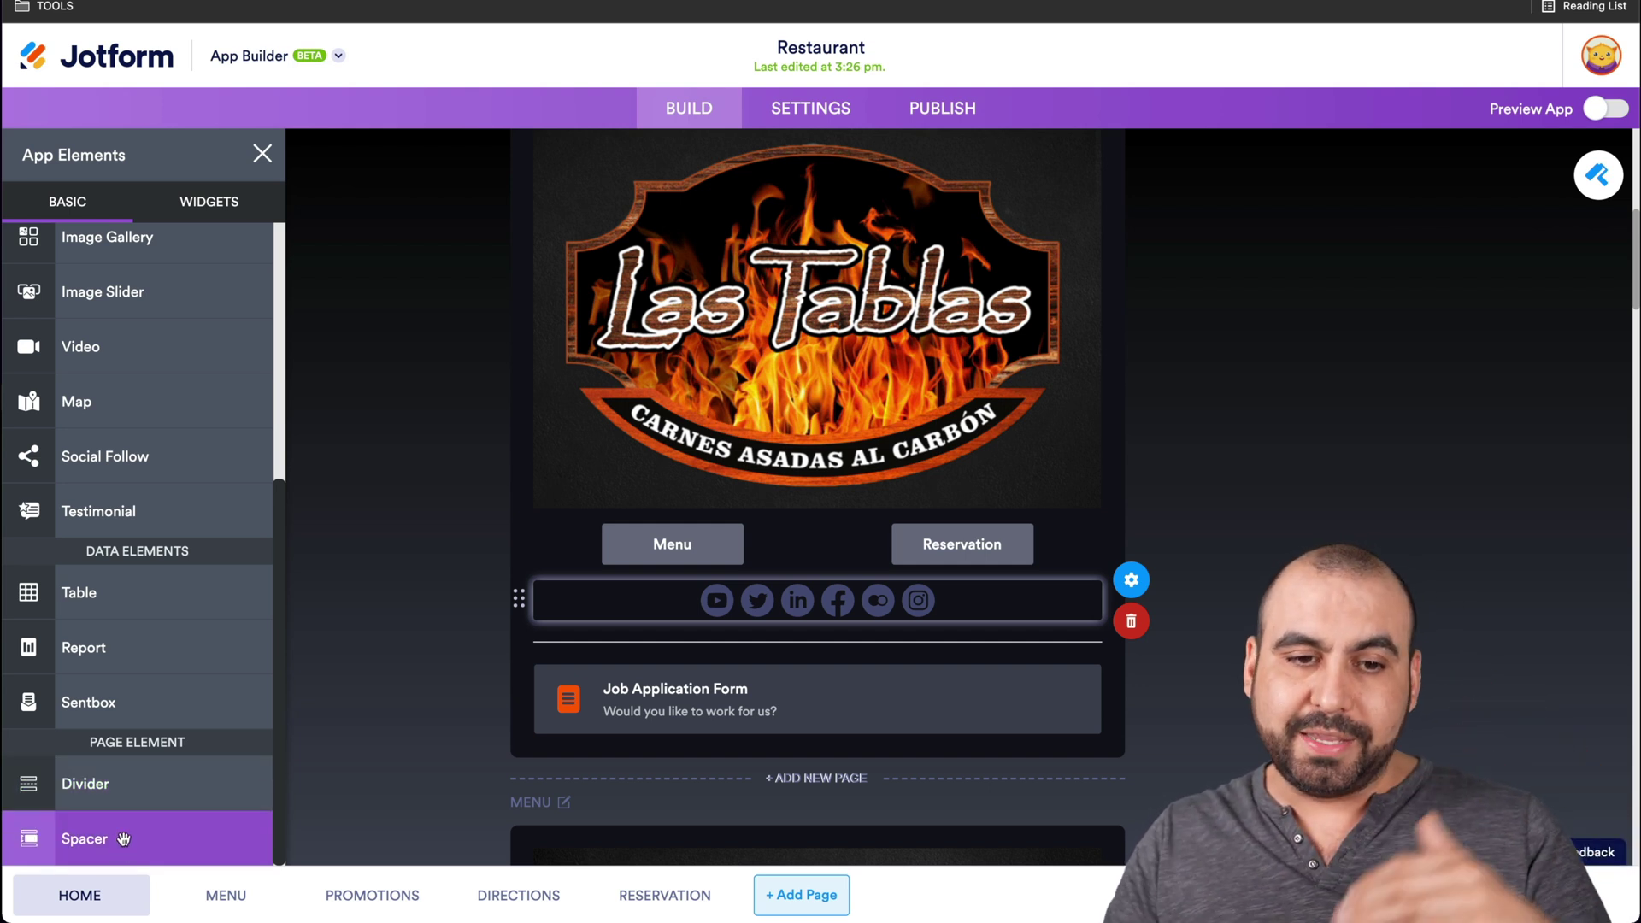
left_click(1596, 175)
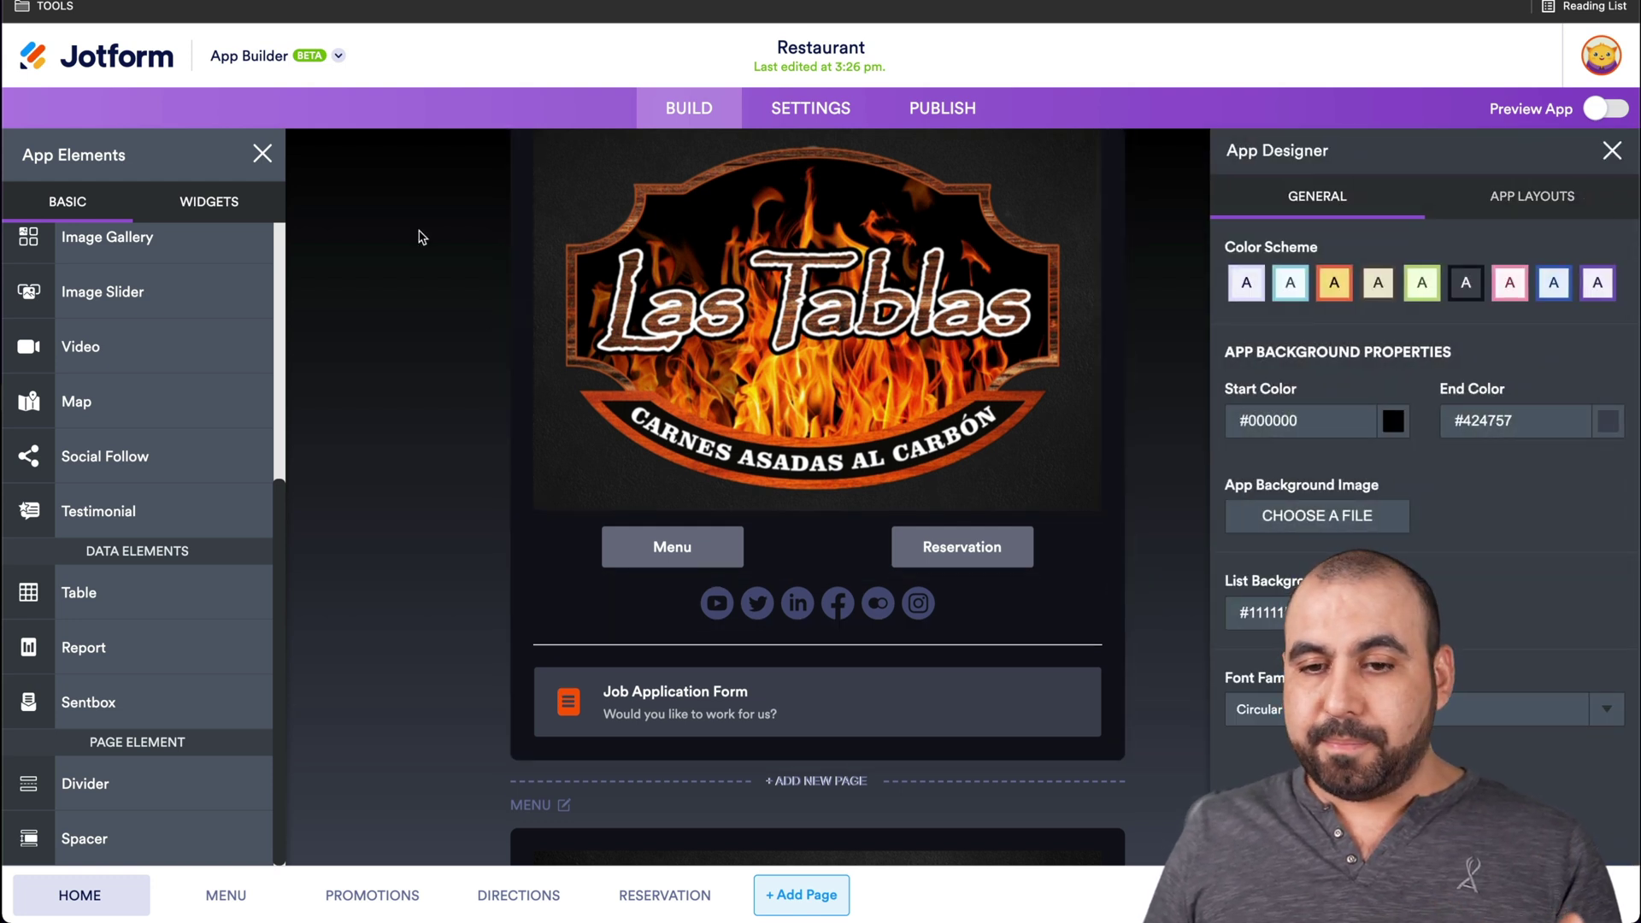
scroll(437, 269, "up", 8)
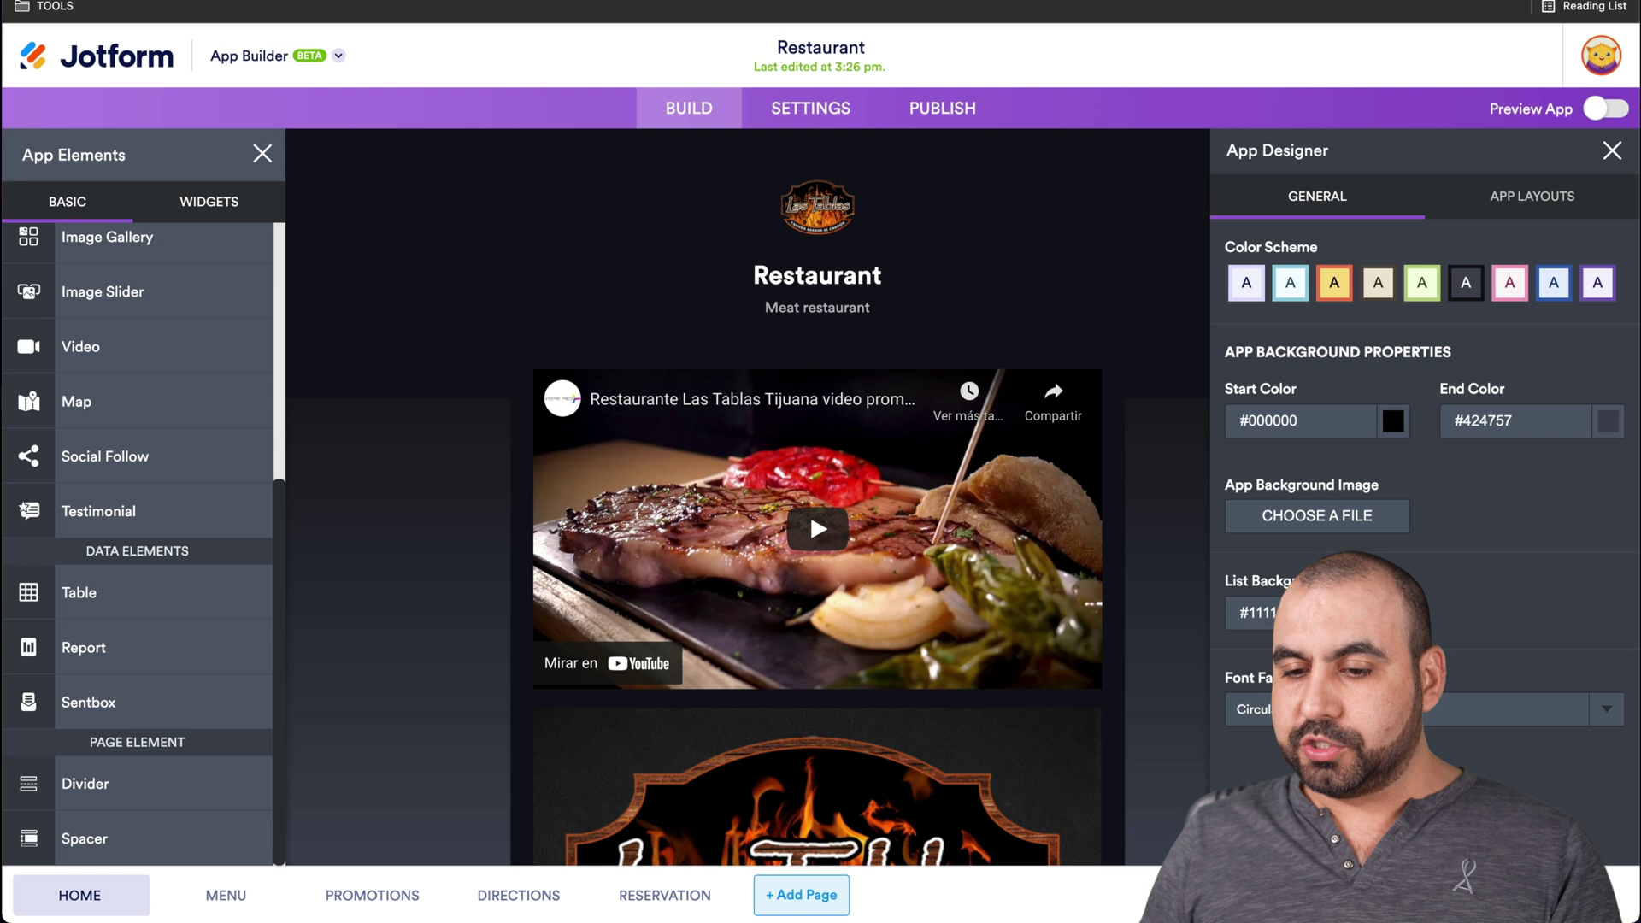
left_click(1505, 199)
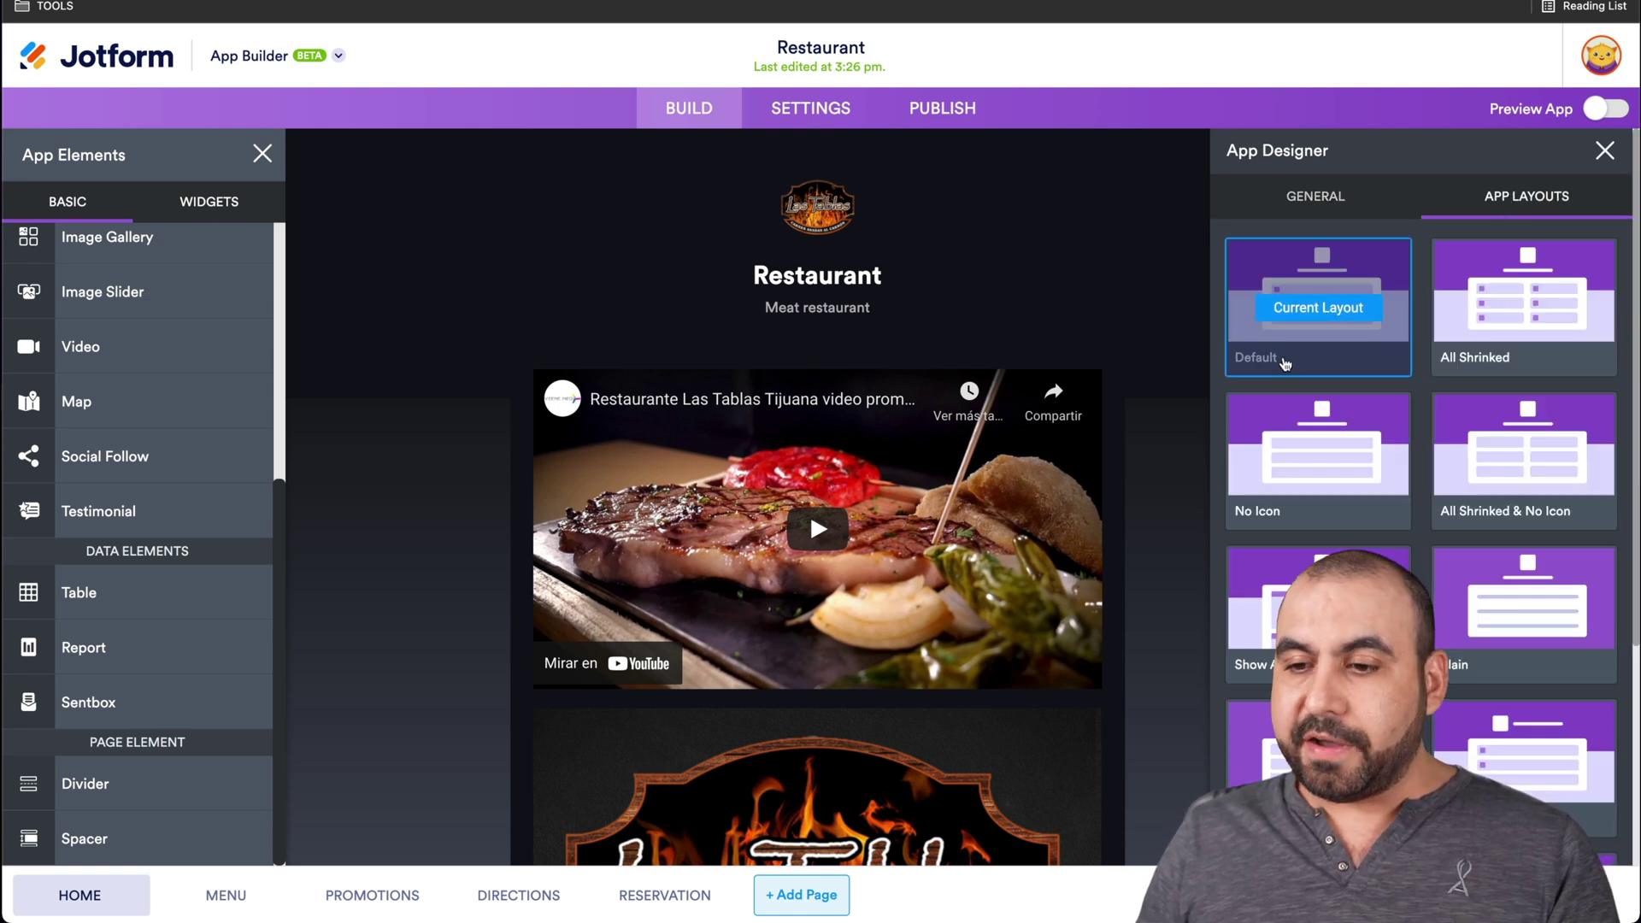
mouse_move(1523, 460)
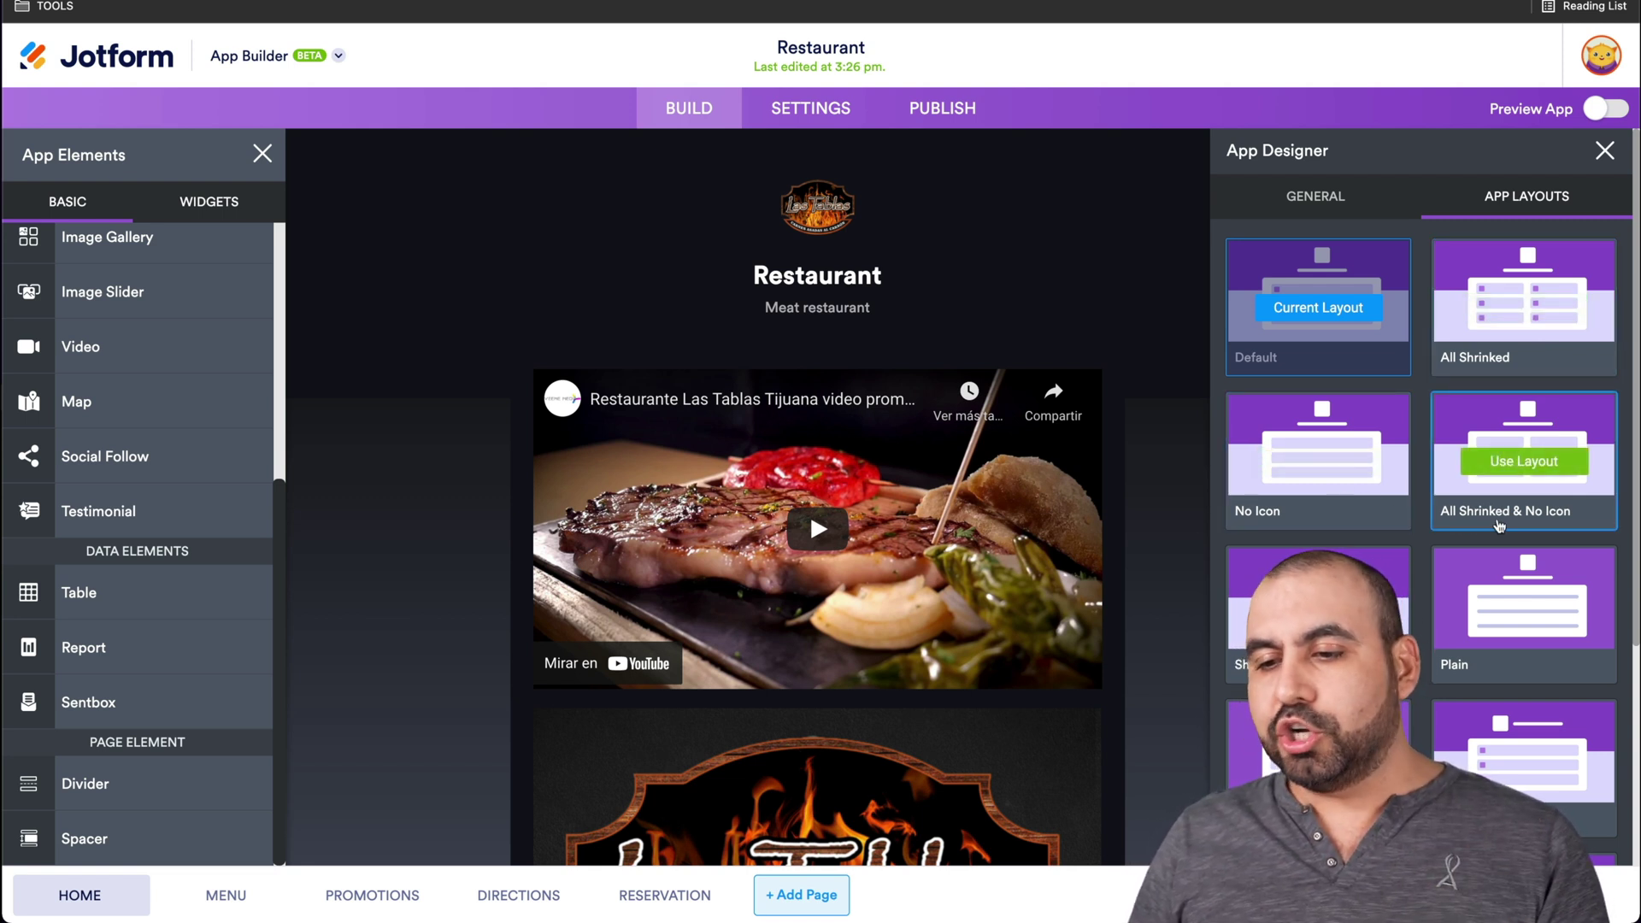
scroll(1500, 523, "down", 3)
scroll(1411, 488, "down", 3)
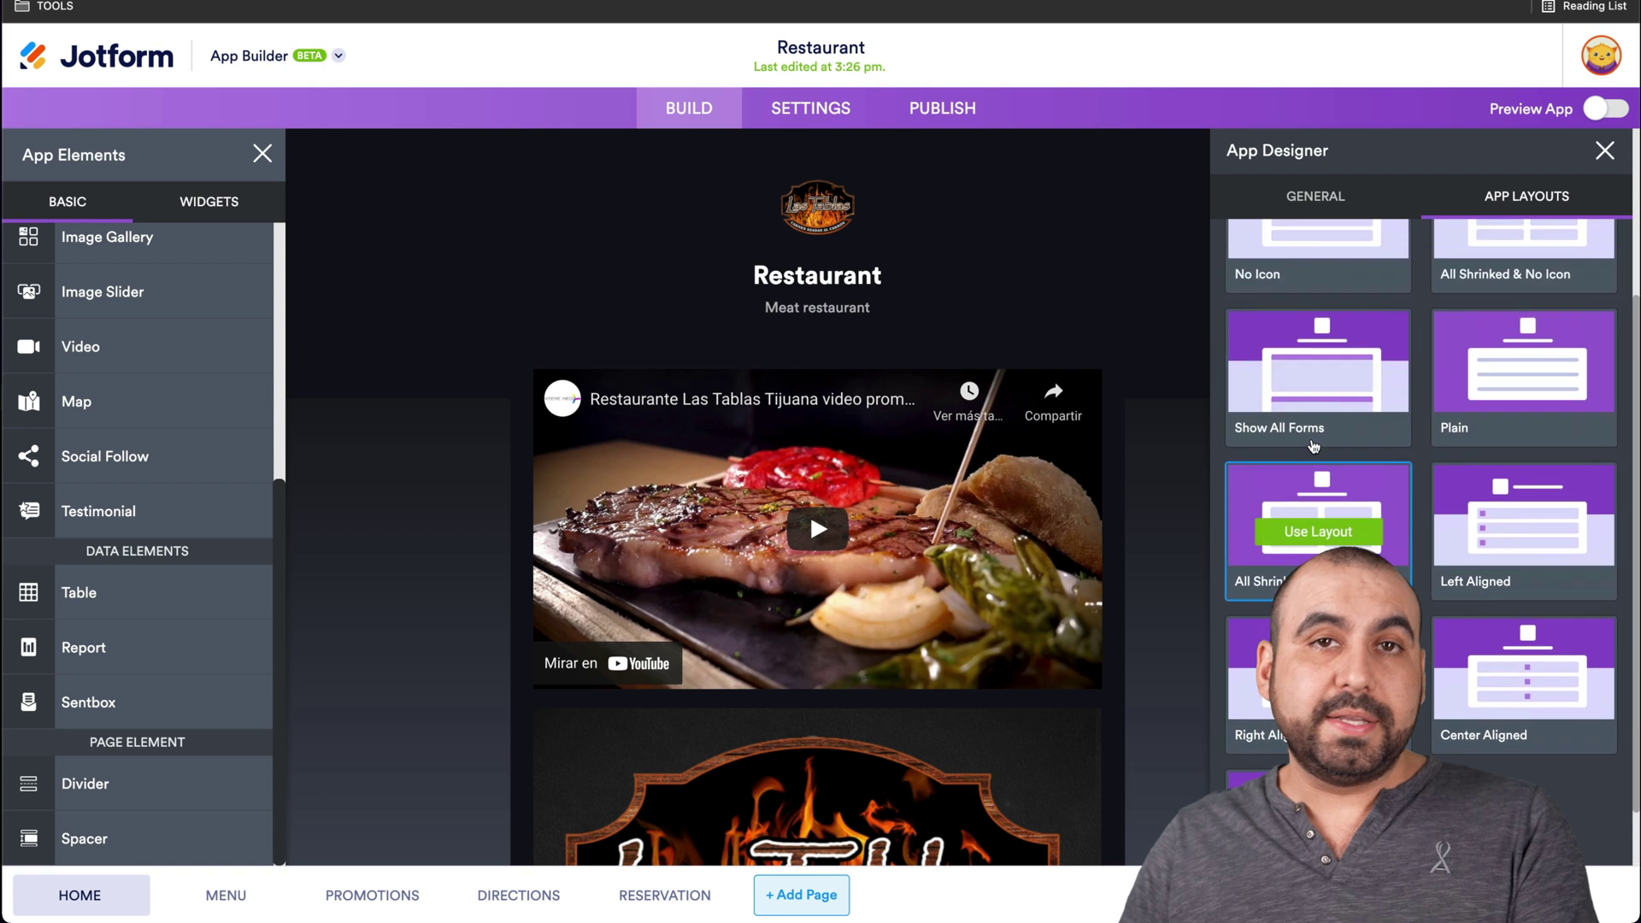
scroll(1313, 445, "up", 2)
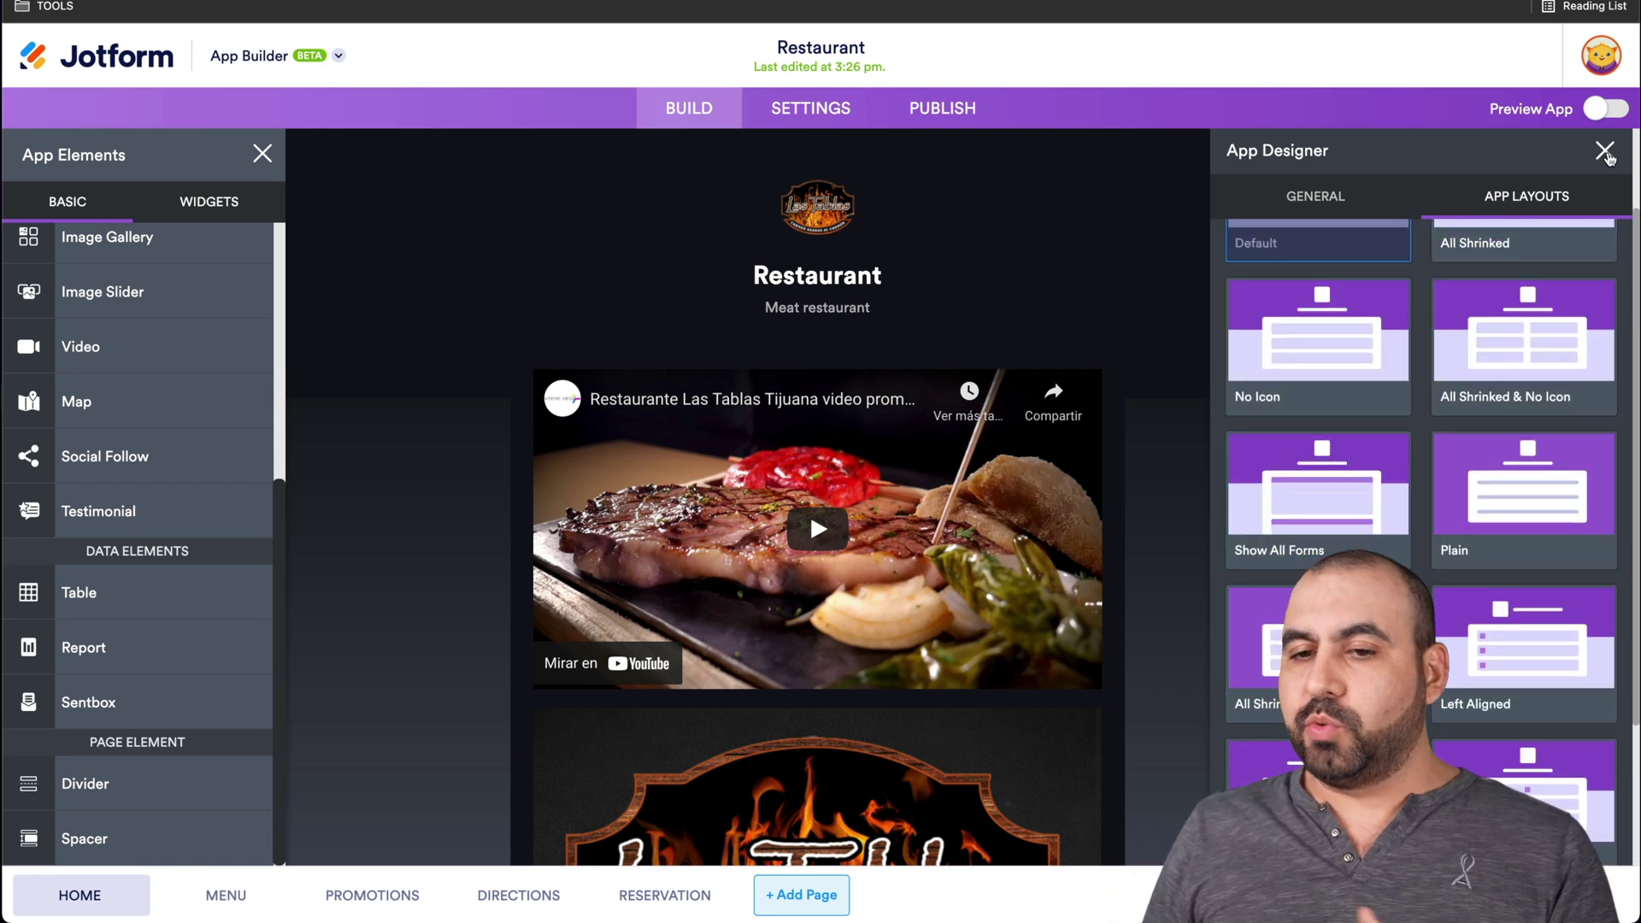
left_click(1063, 178)
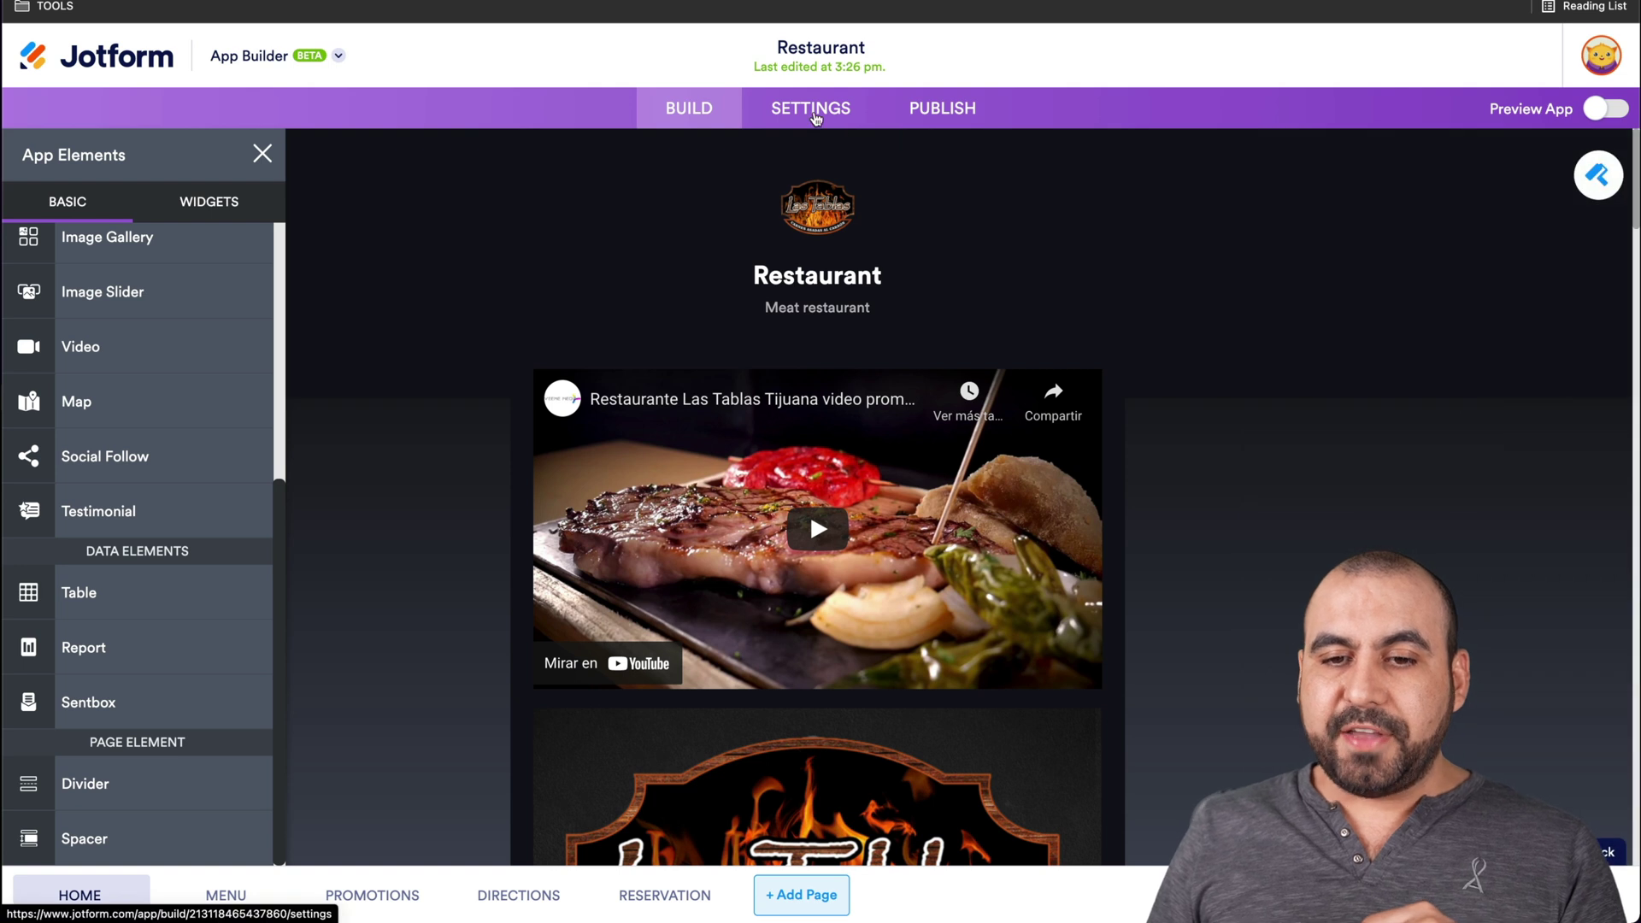
Step: In Settings, keep App Status Enabled and bring up App Name & Icon
left_click(805, 108)
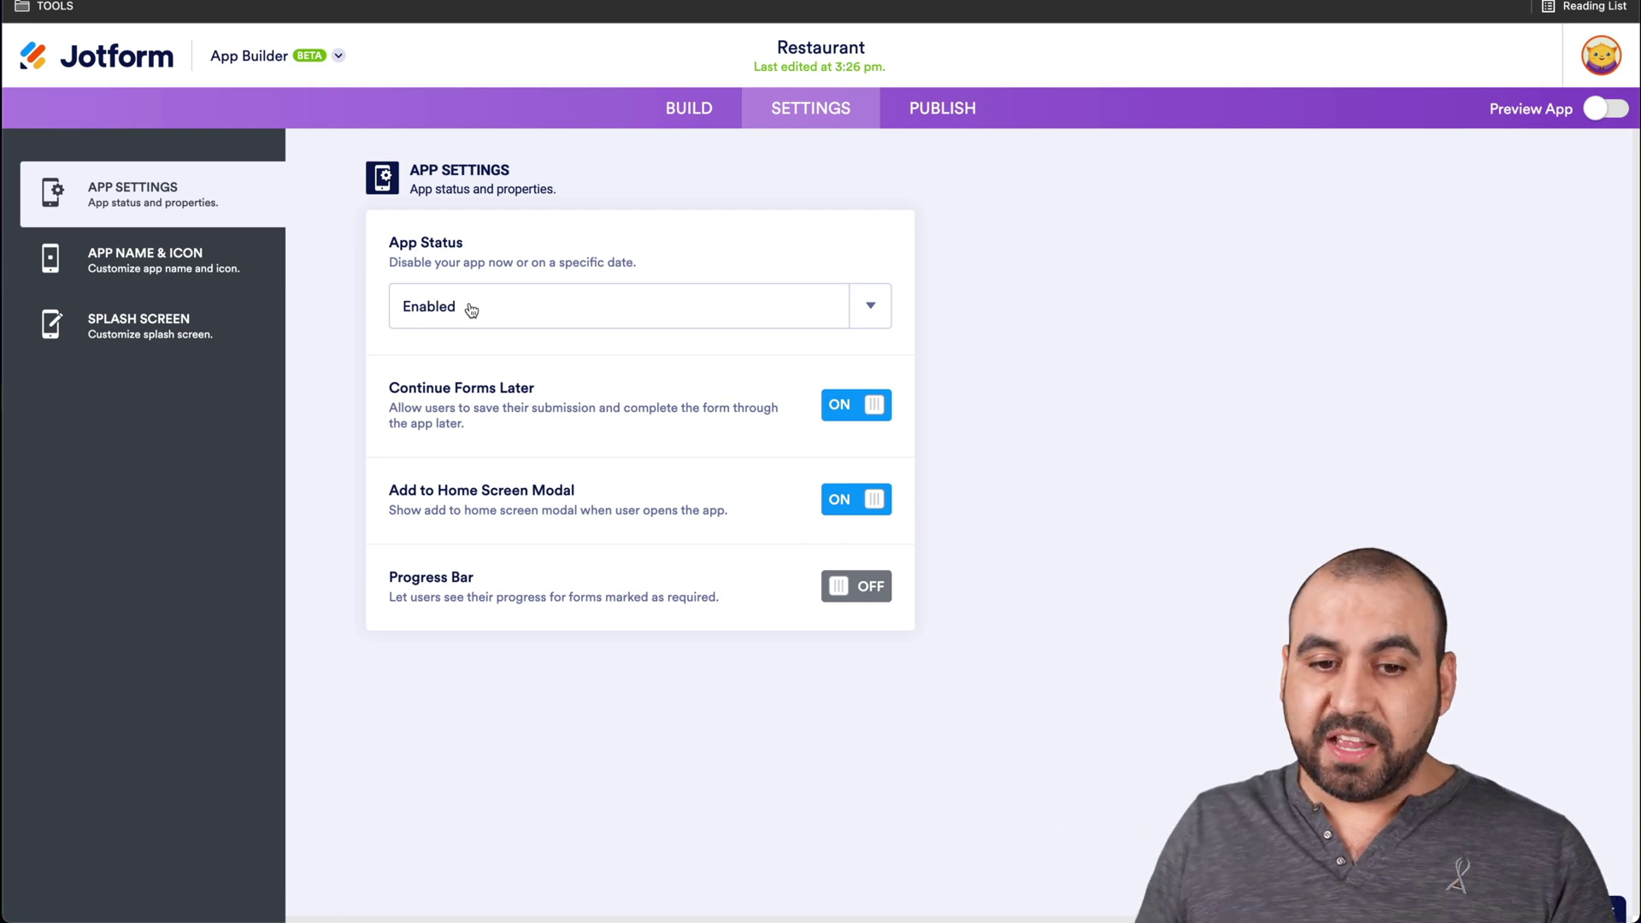
left_click(472, 309)
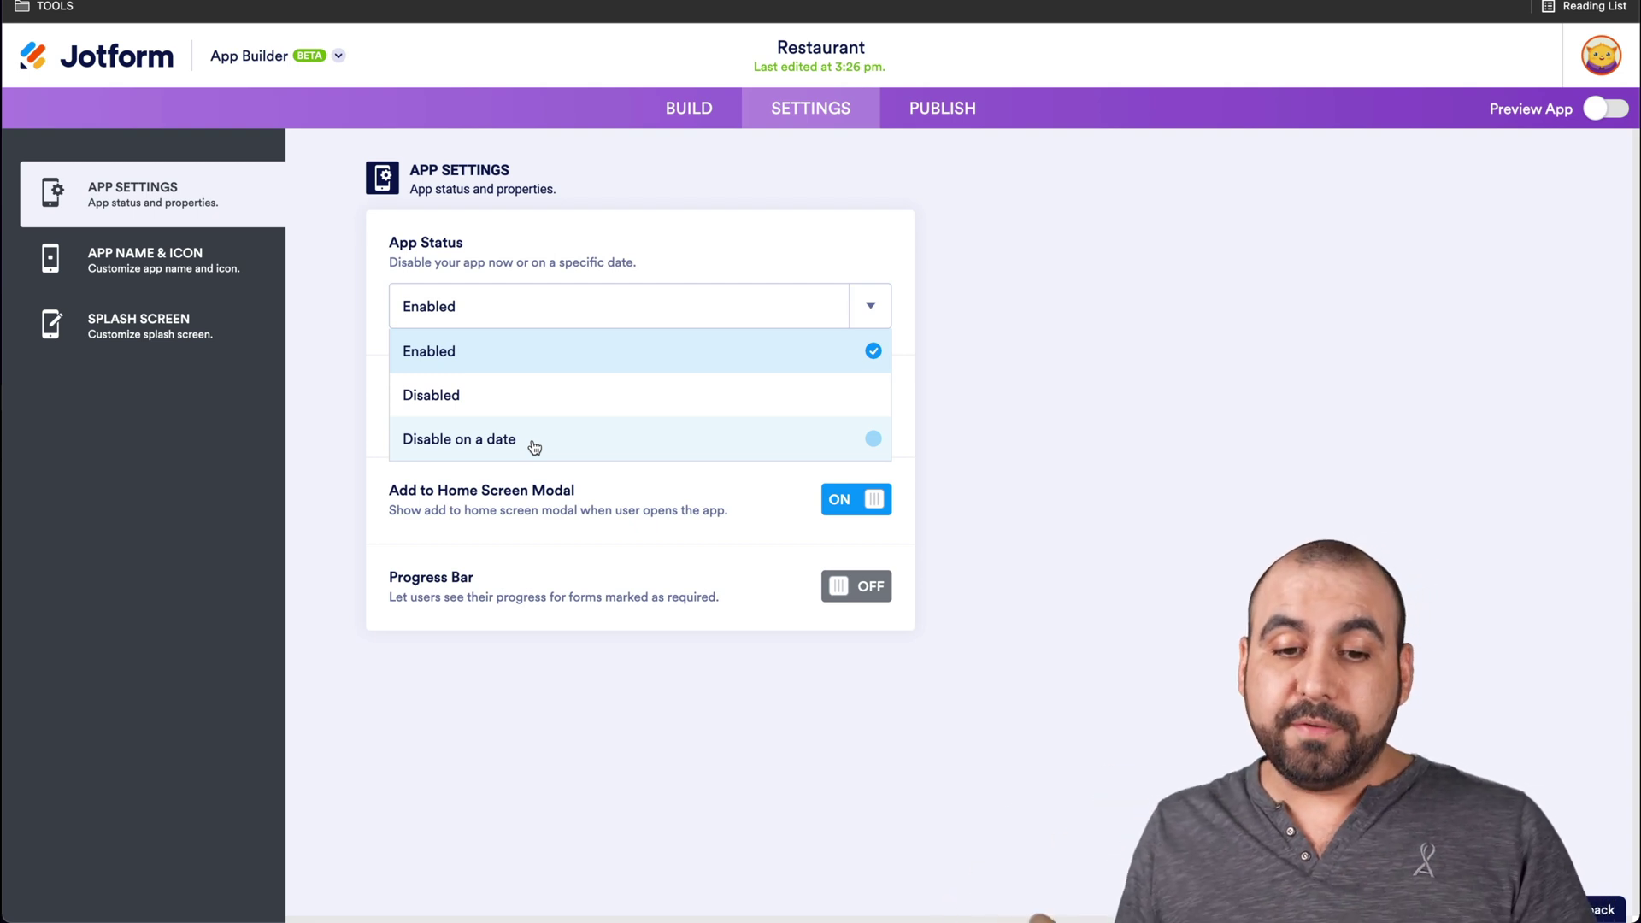
left_click(1032, 484)
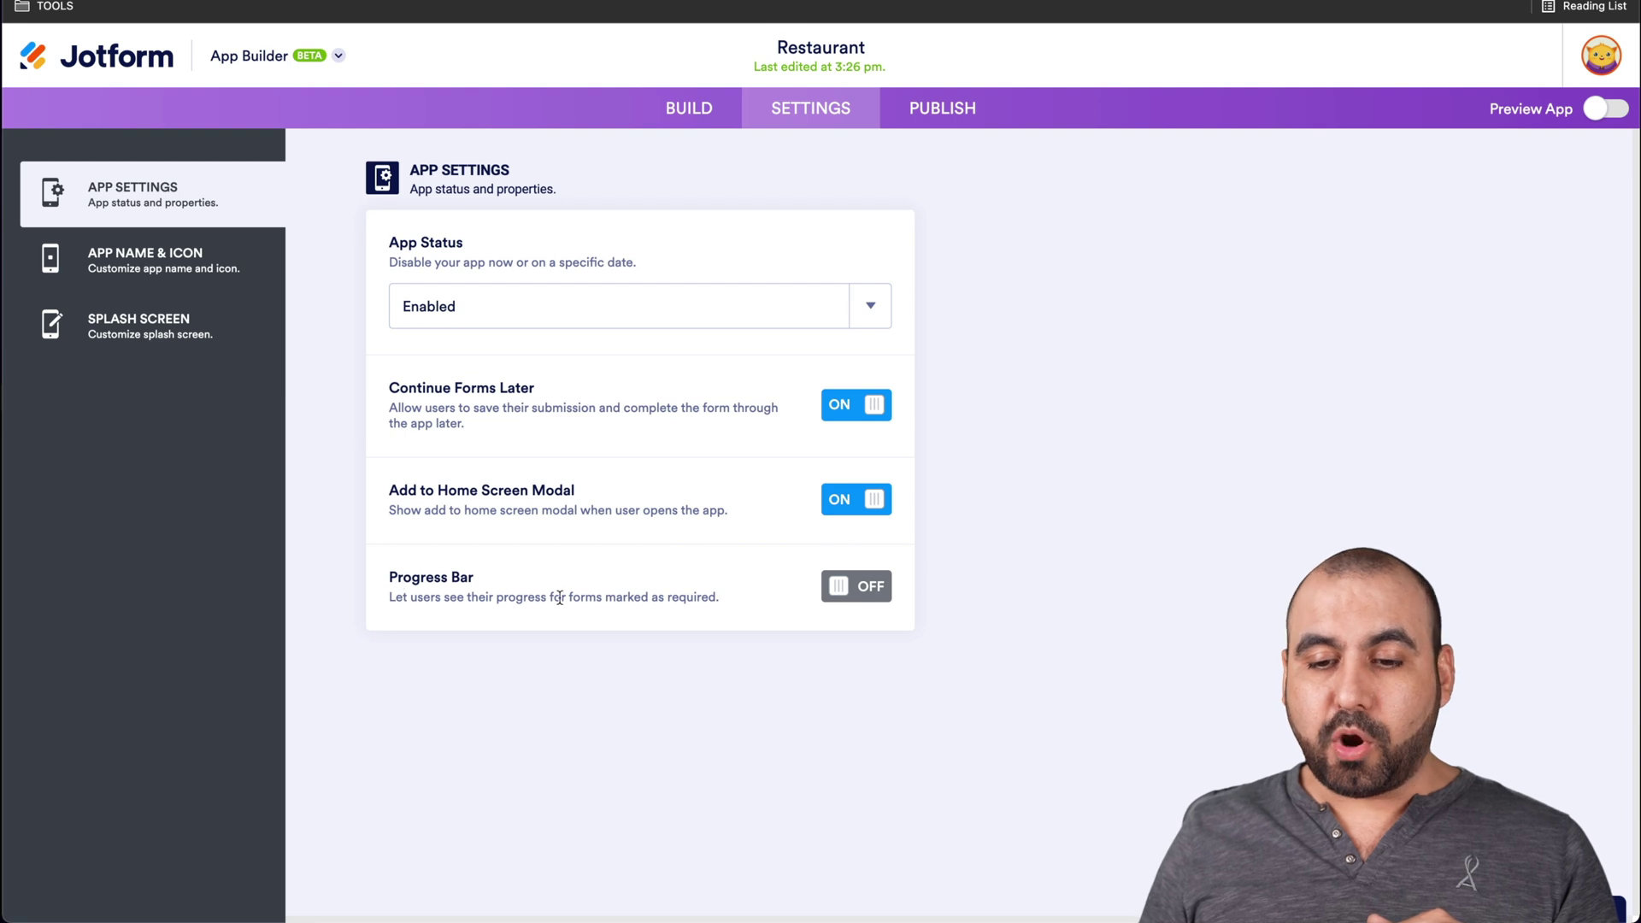
left_click(195, 269)
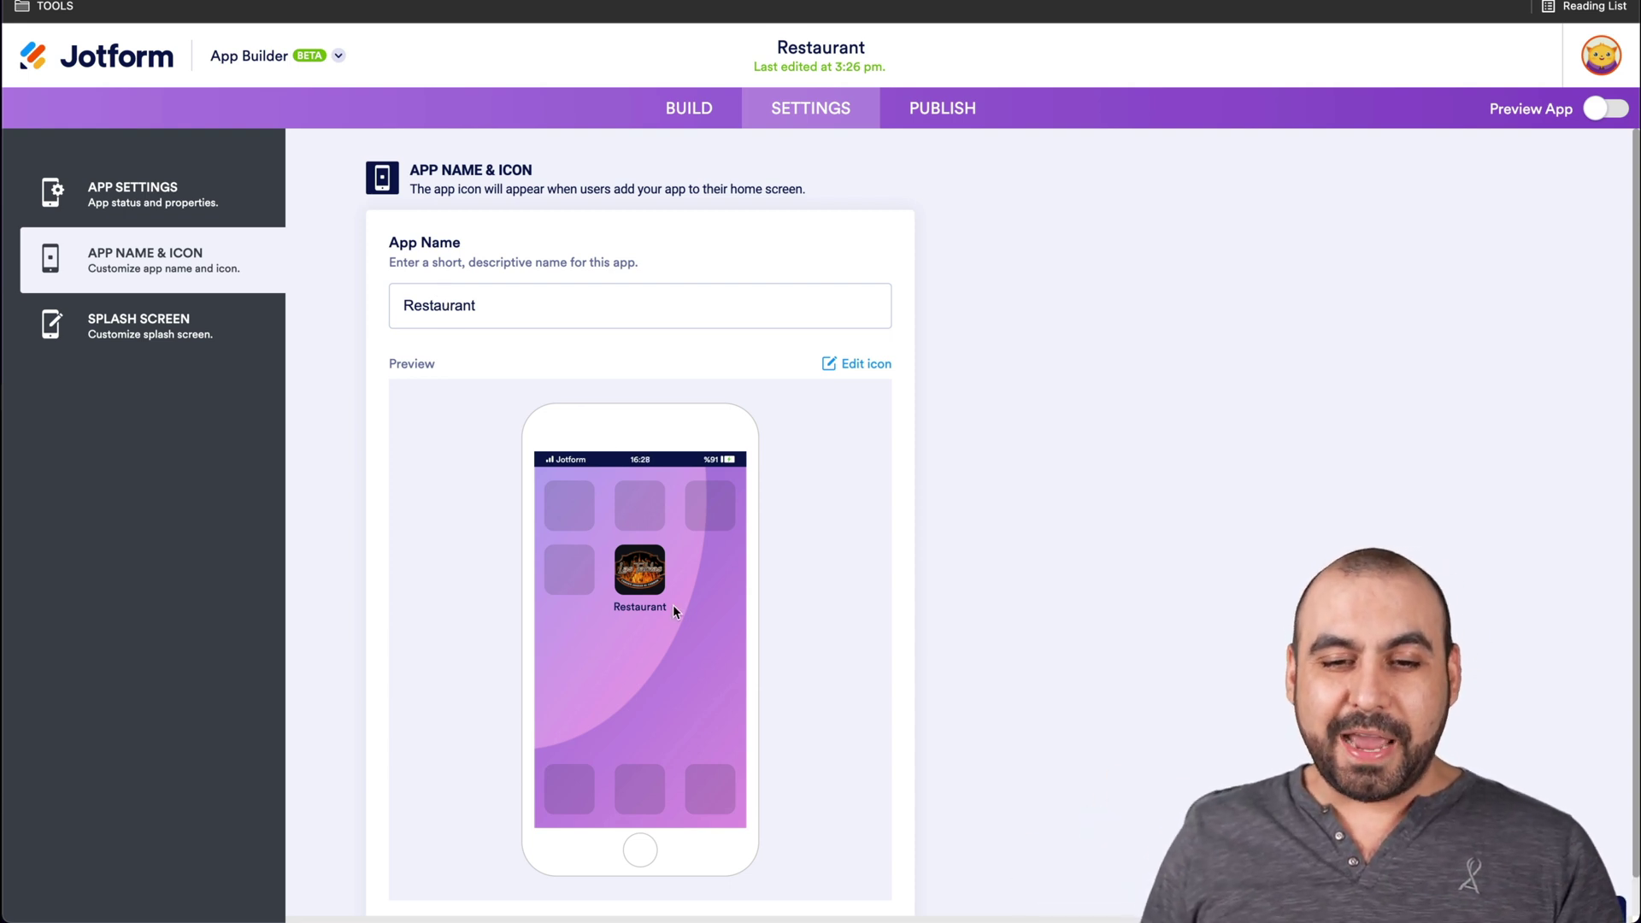
Step: Review the splash screen, Publish link and embed code, then return to Build
left_click(119, 334)
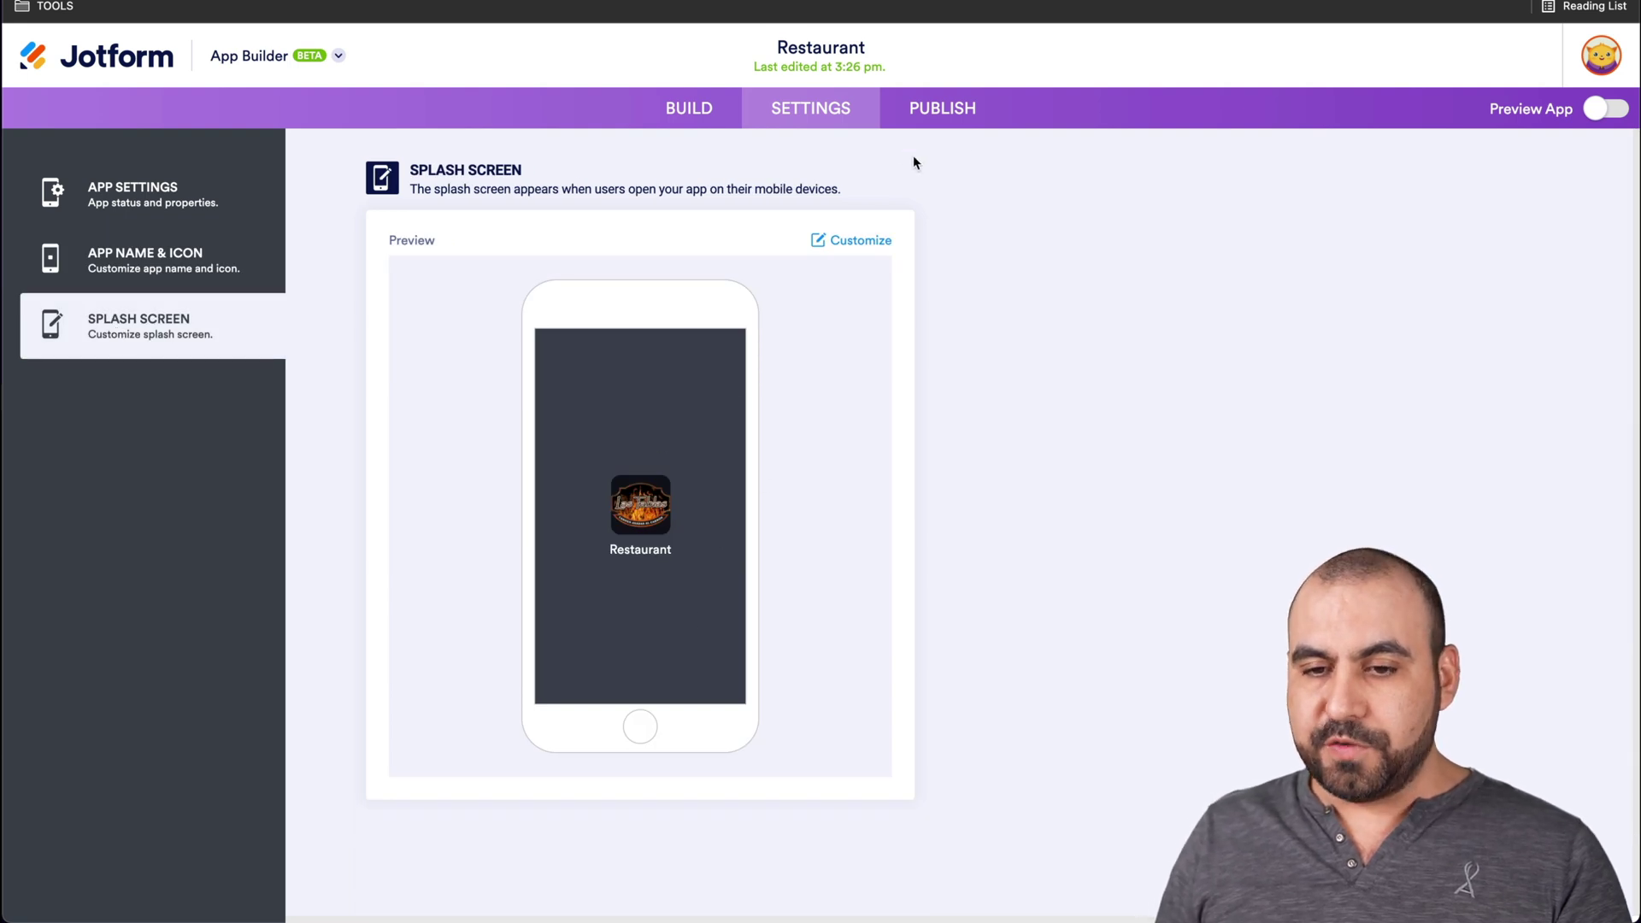
left_click(949, 121)
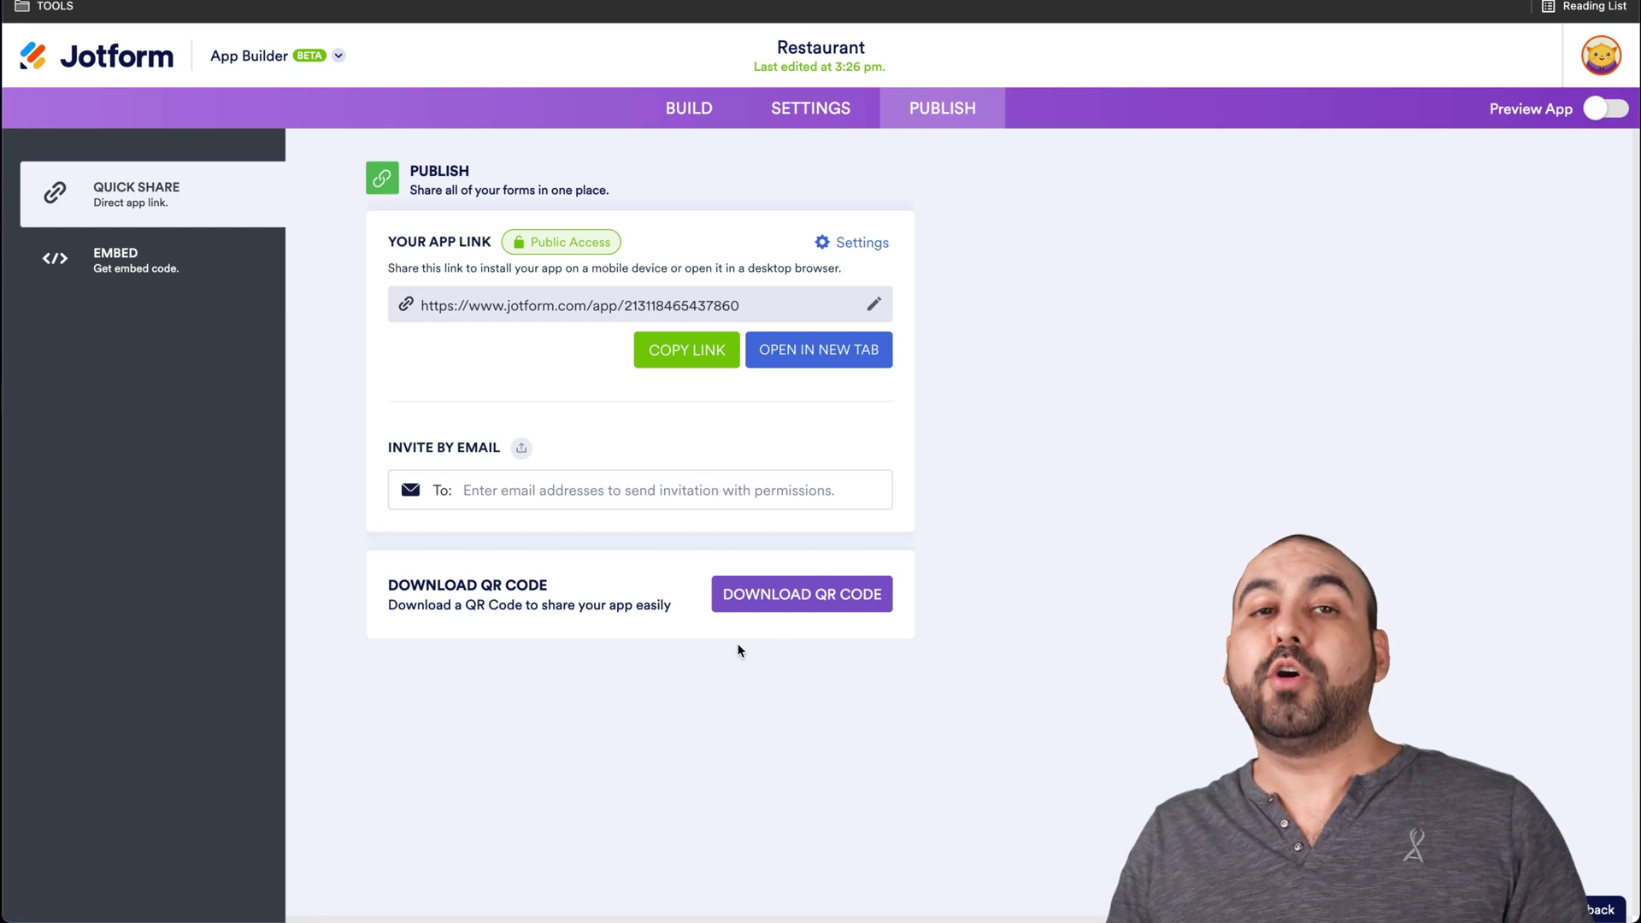
left_click(139, 259)
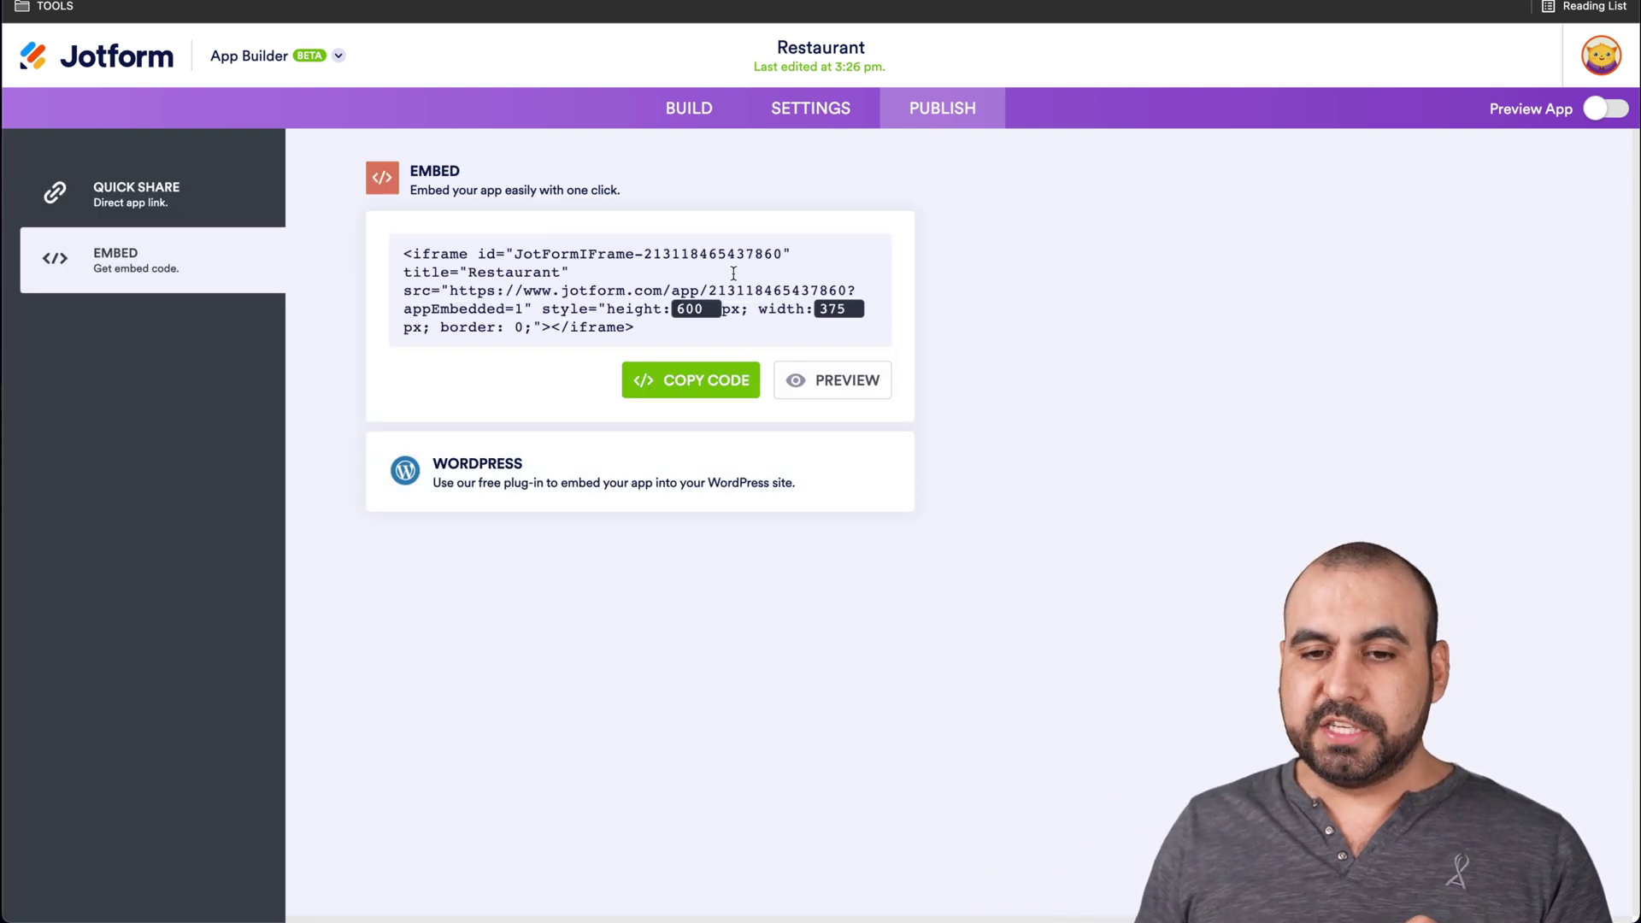
left_click(699, 114)
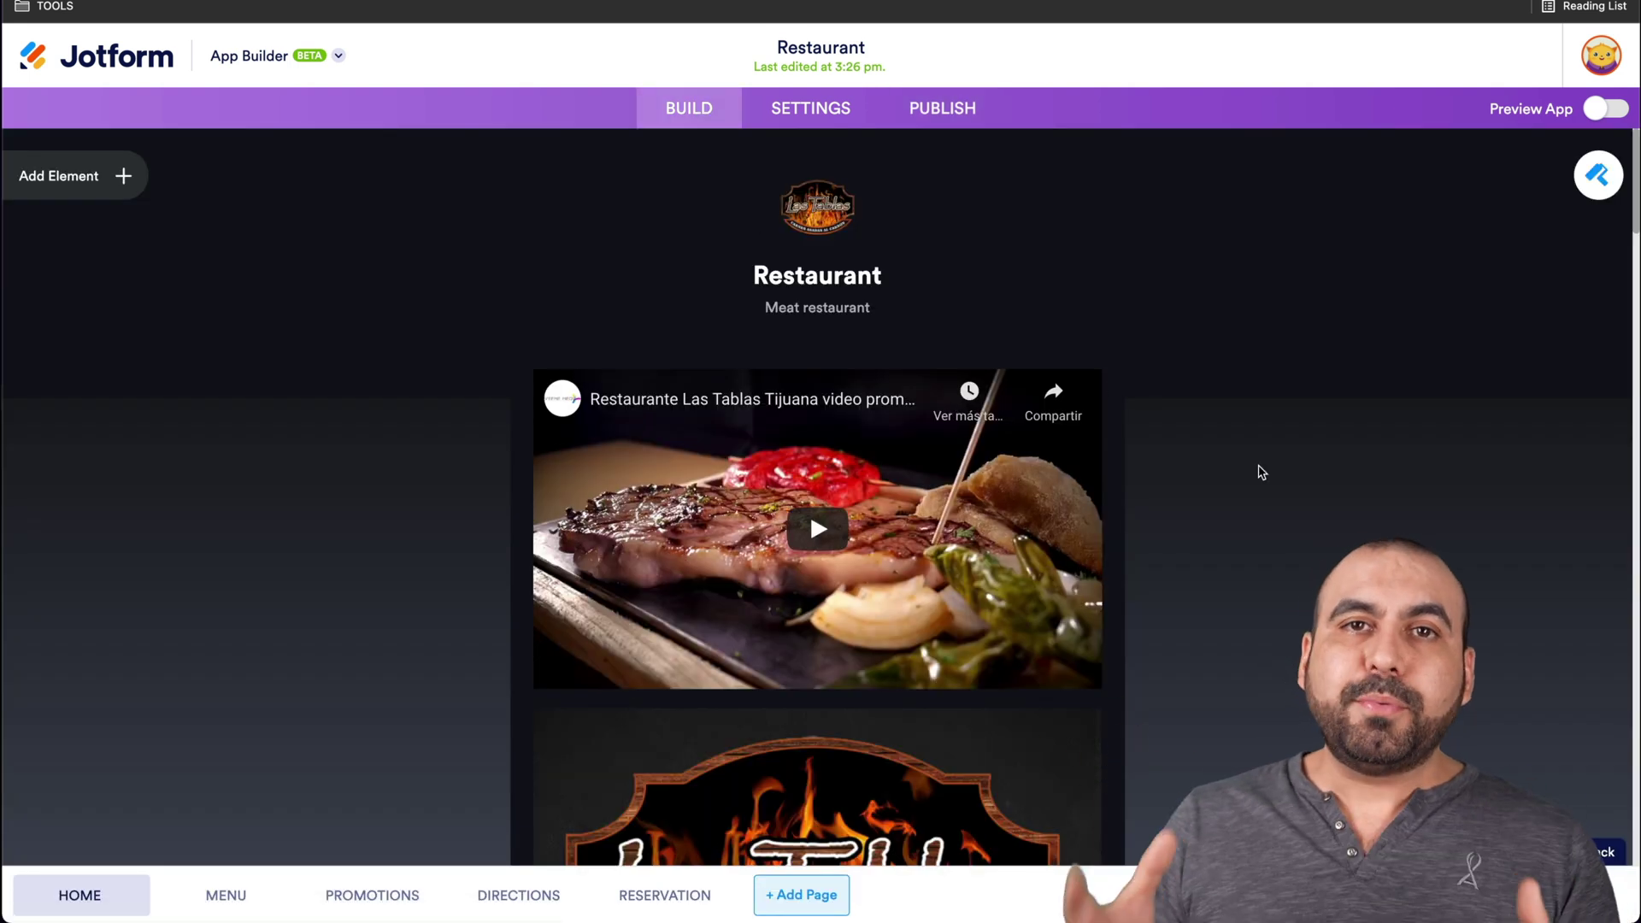